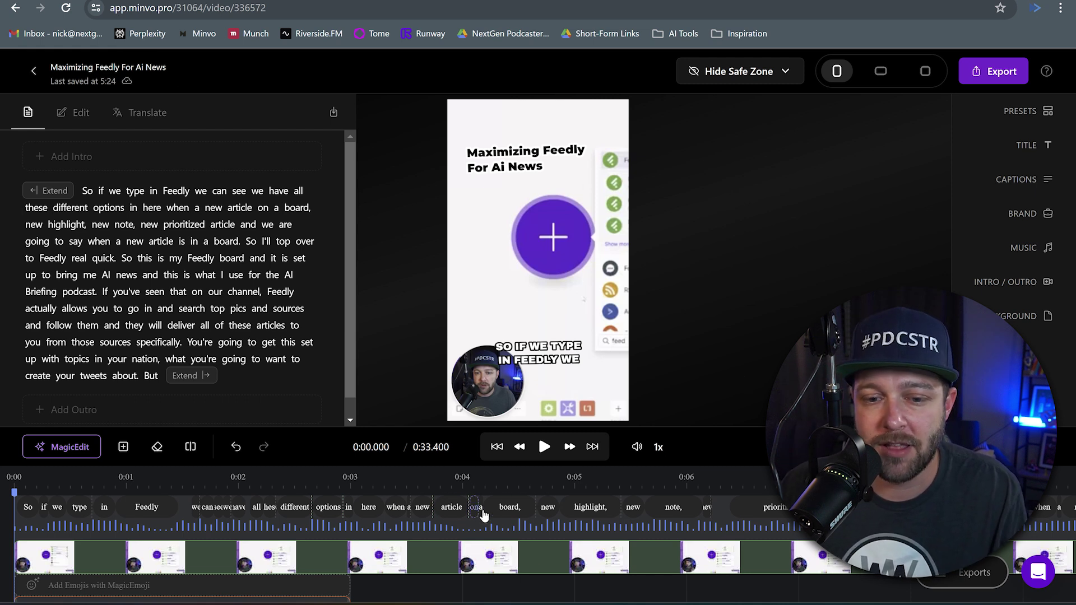
# Step: Start a media insert at 0:04.125, search for "Blog", and browse the video, image, GIF and sticker results
pyautogui.click(477, 581)
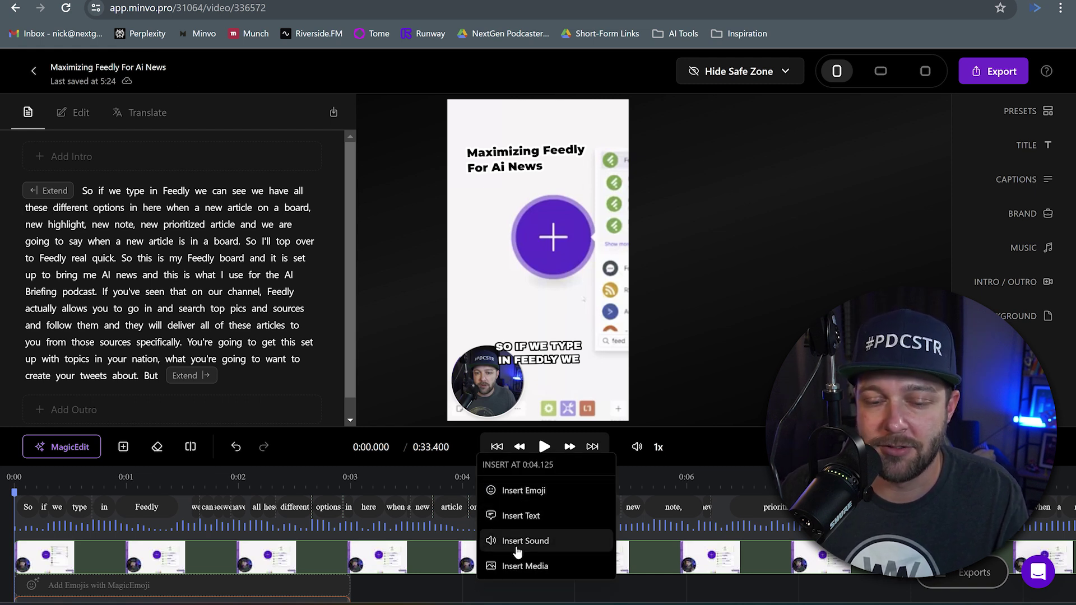
pyautogui.click(525, 566)
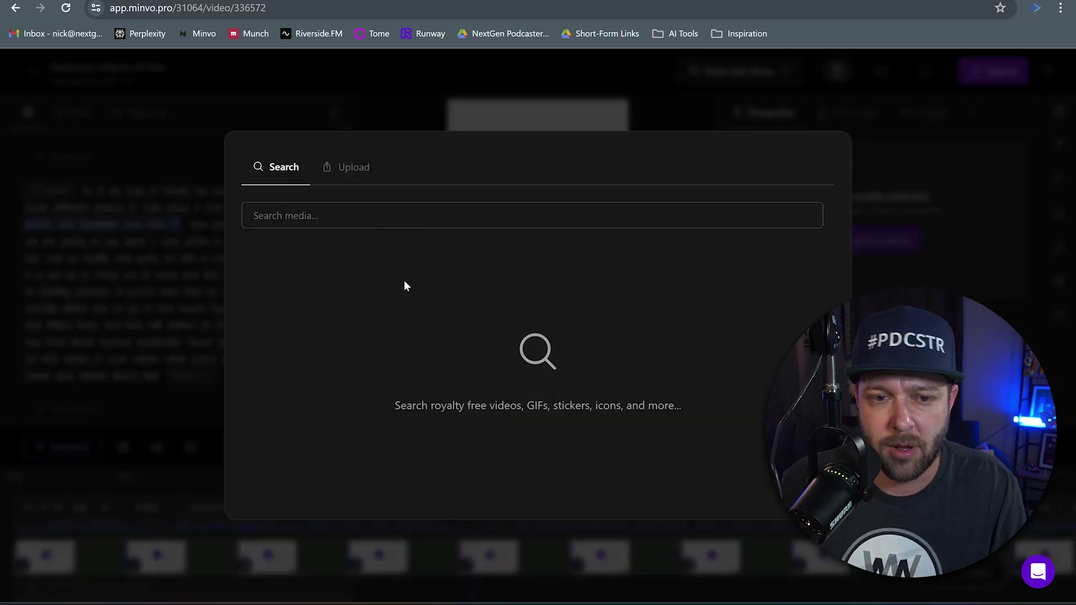
pyautogui.write('Blog')
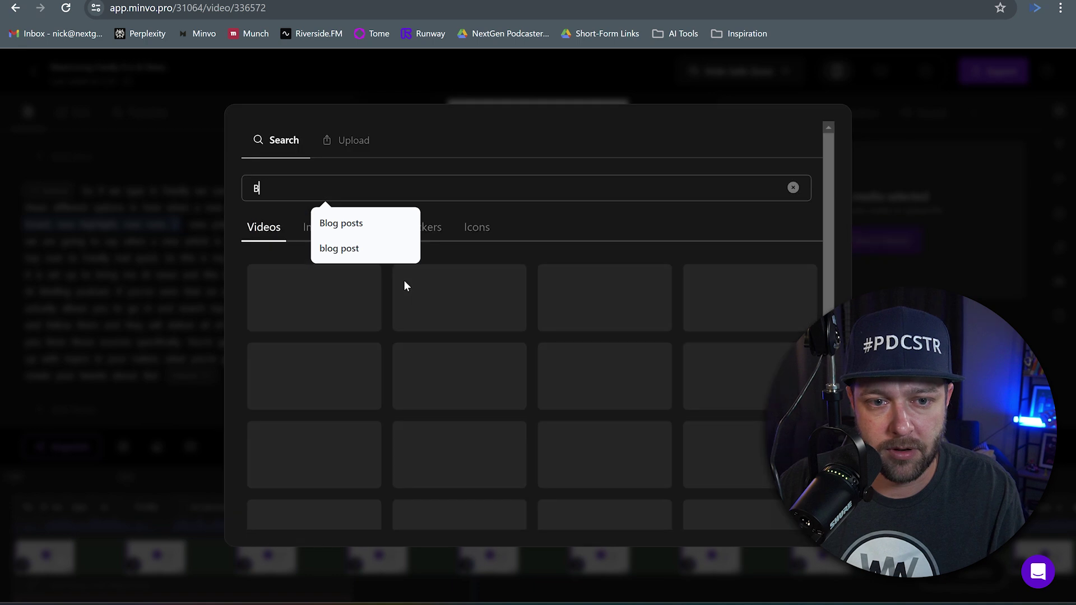
pyautogui.click(266, 245)
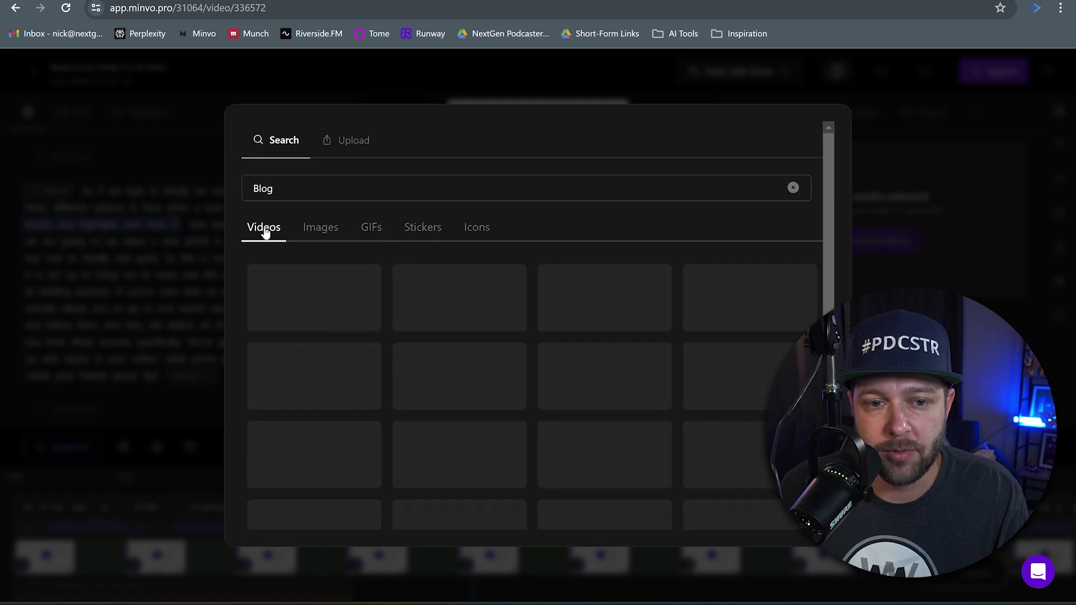
pyautogui.click(323, 234)
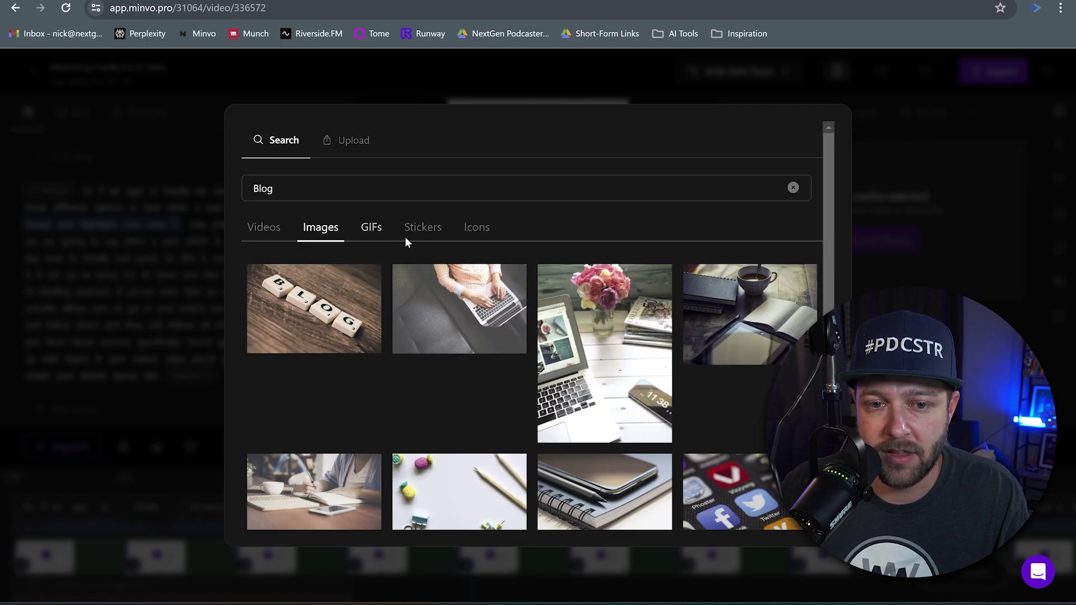
pyautogui.click(371, 227)
pyautogui.click(423, 227)
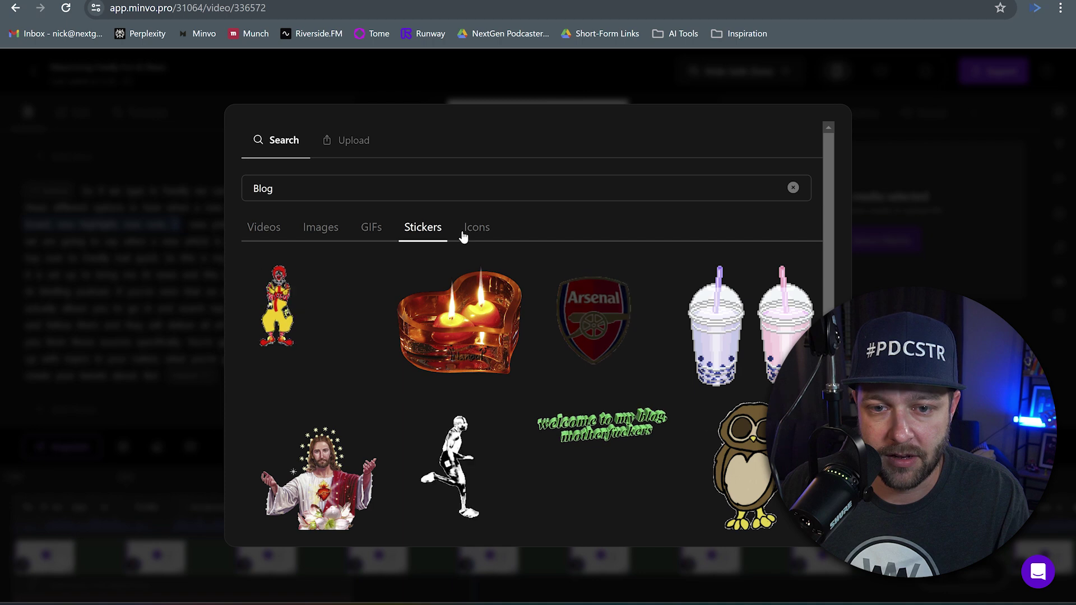
# Step: Insert the first video result, showing hands at a laptop, with a media start time of 0 s
pyautogui.click(264, 227)
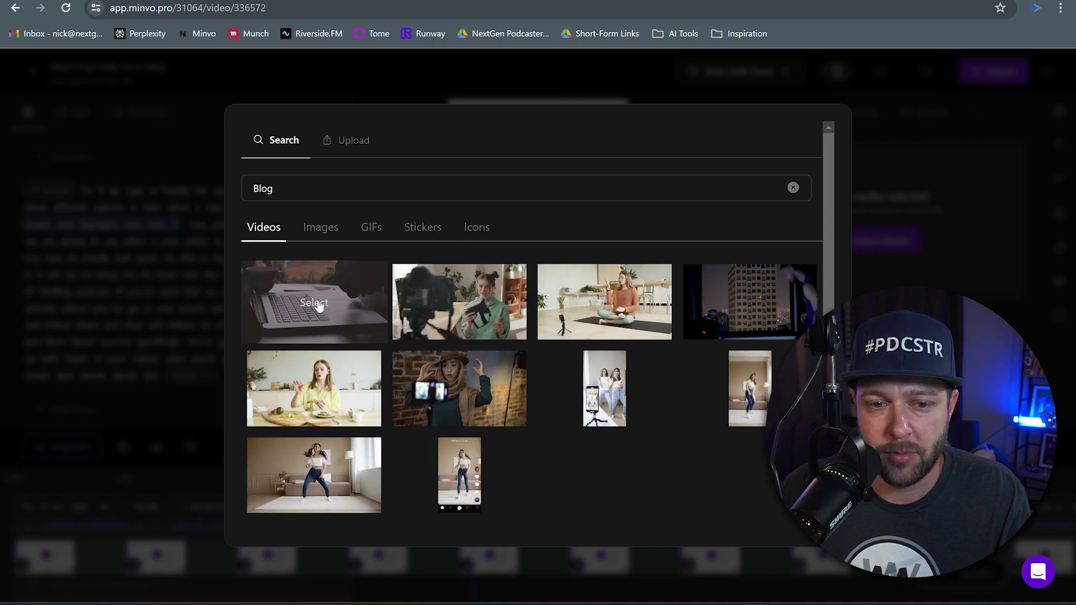
pyautogui.click(317, 304)
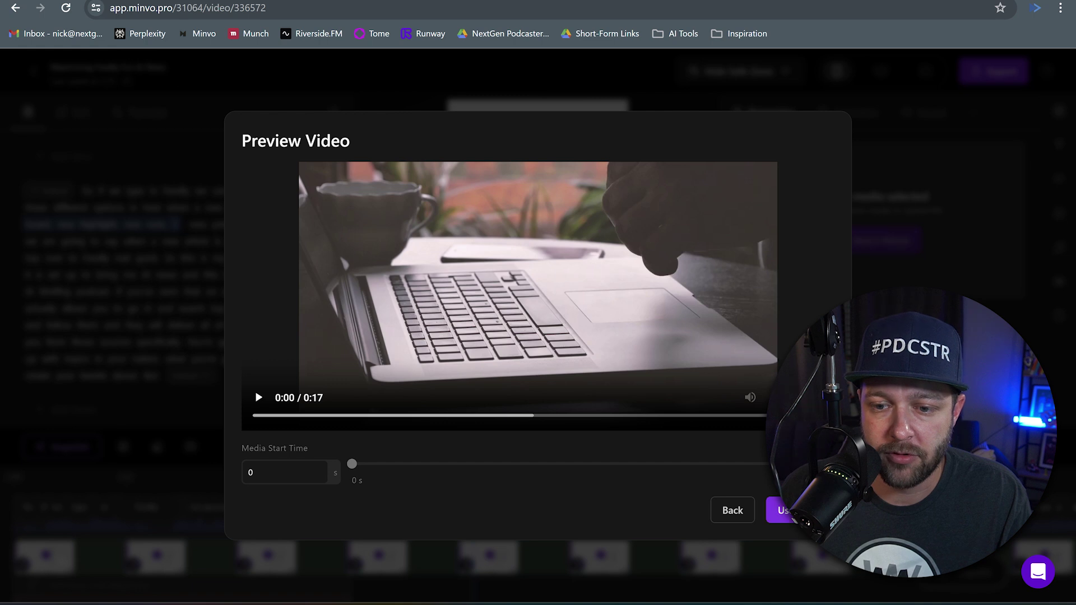
pyautogui.click(785, 511)
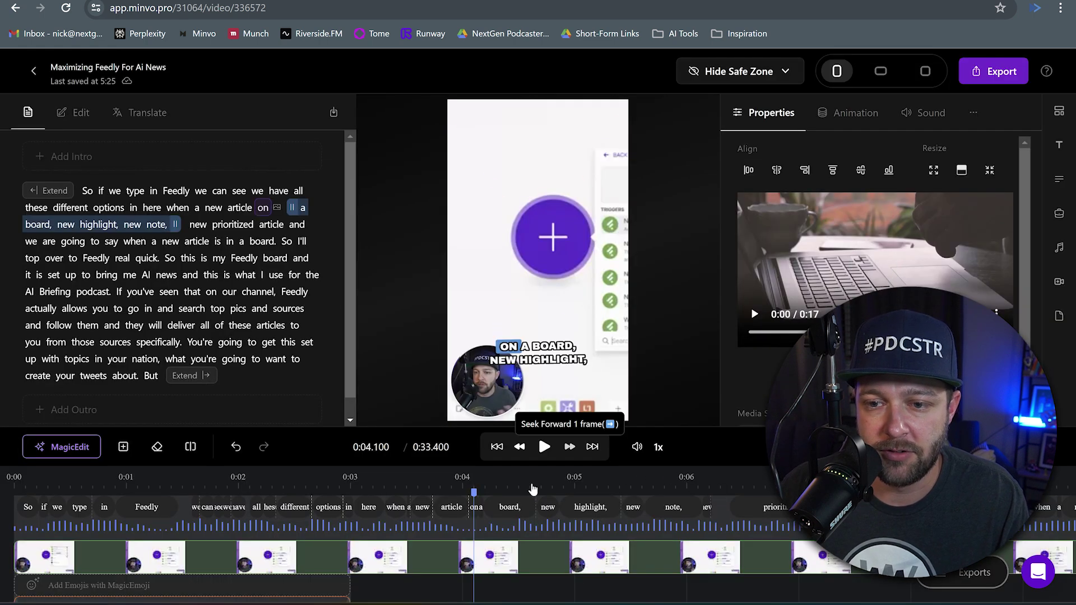
# Step: Preview the inserted laptop clip by playing the timeline from just after its start
pyautogui.scroll(-2, 500, 516)
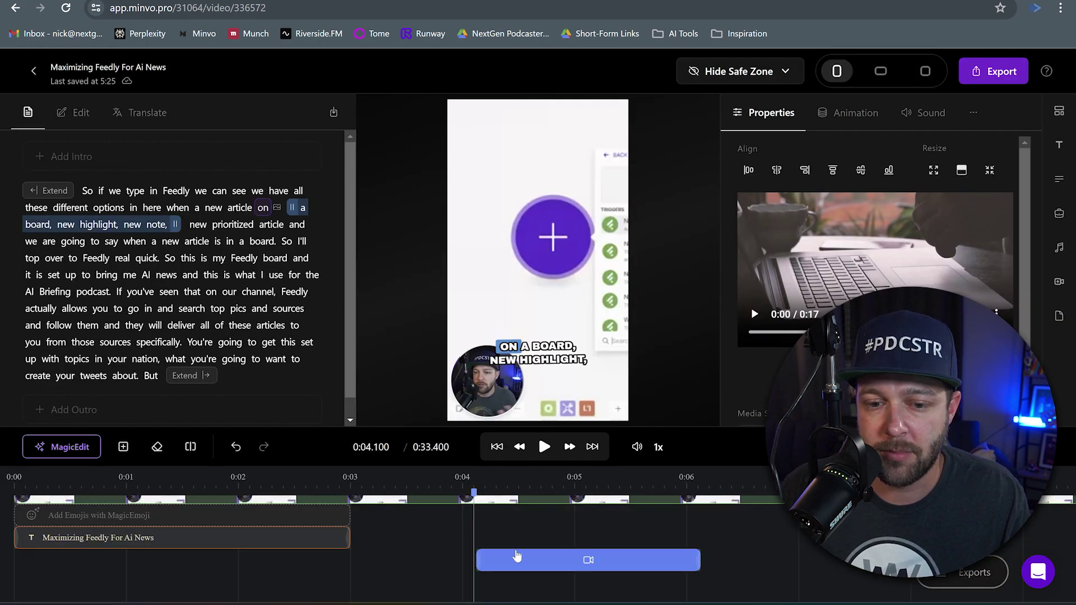
pyautogui.click(500, 503)
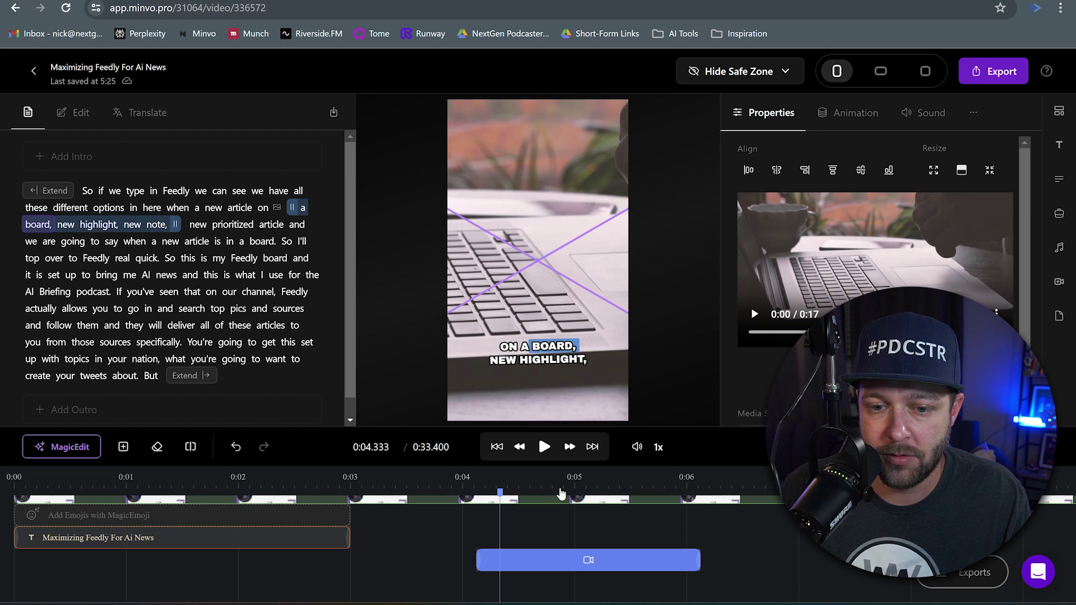
pyautogui.click(483, 488)
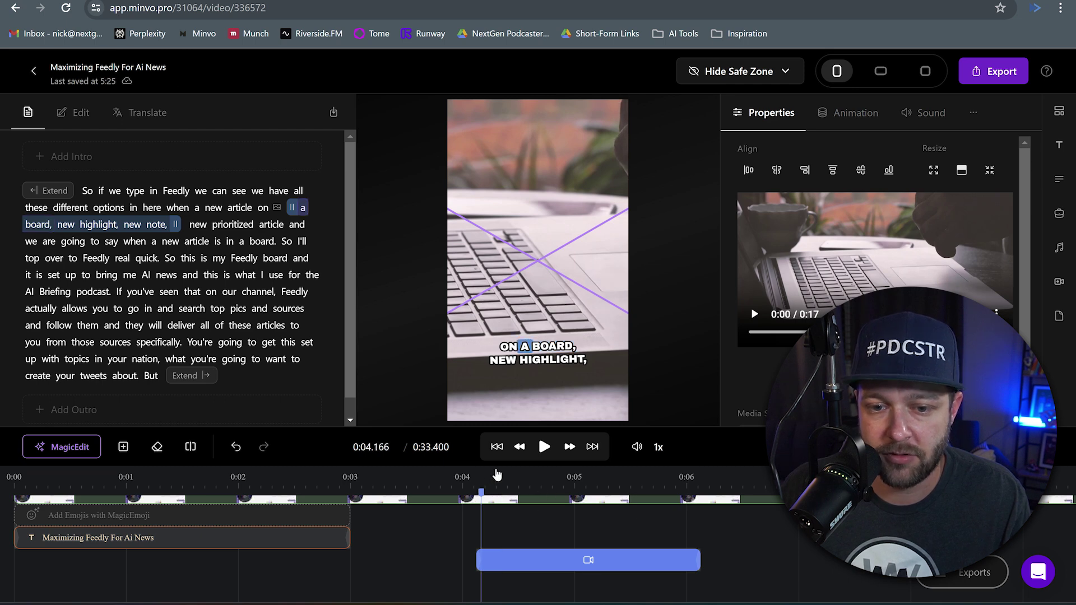
pyautogui.click(543, 449)
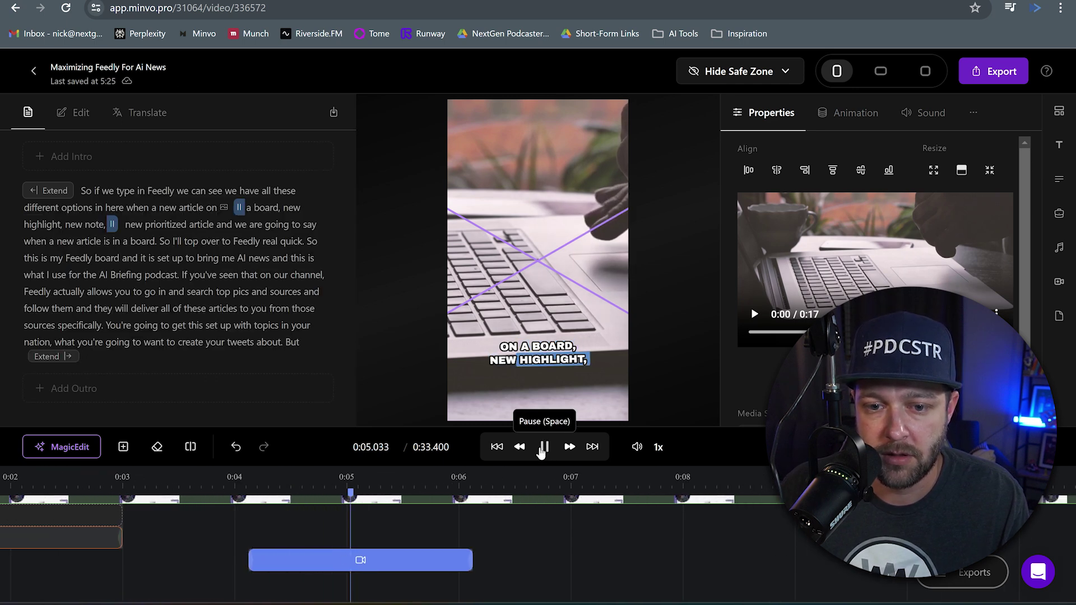
pyautogui.click(544, 447)
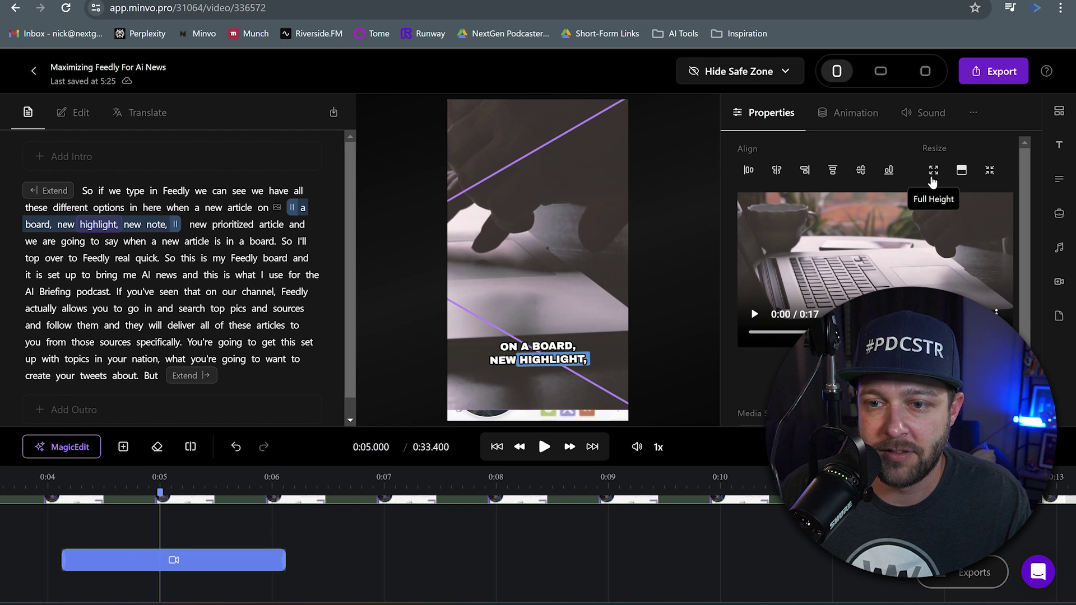
# Step: Try the two smaller resize presets on the laptop clip and finish with Full Height
pyautogui.click(962, 173)
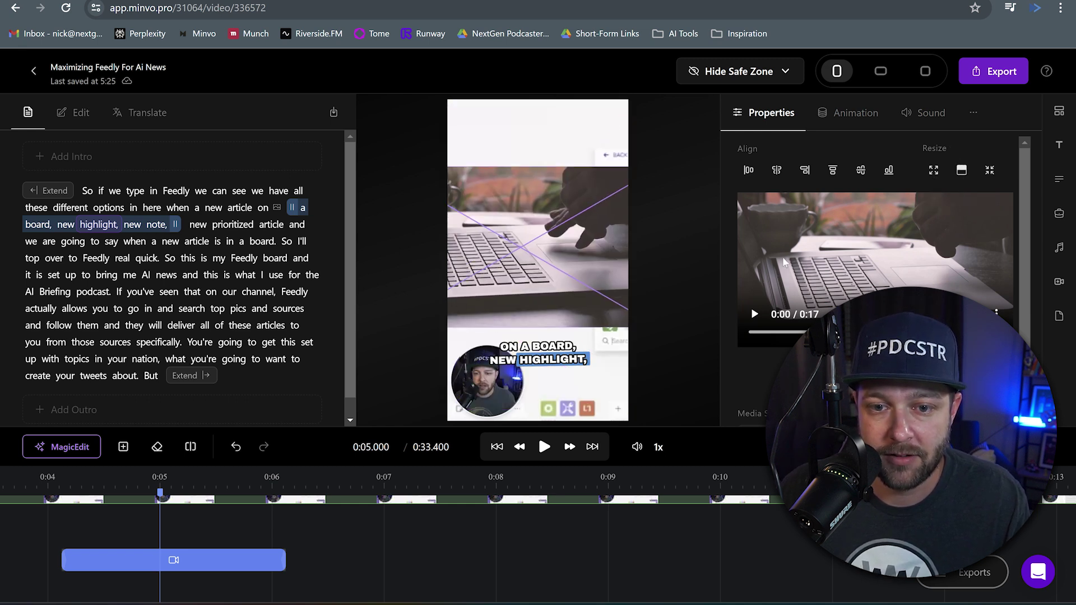
pyautogui.click(980, 176)
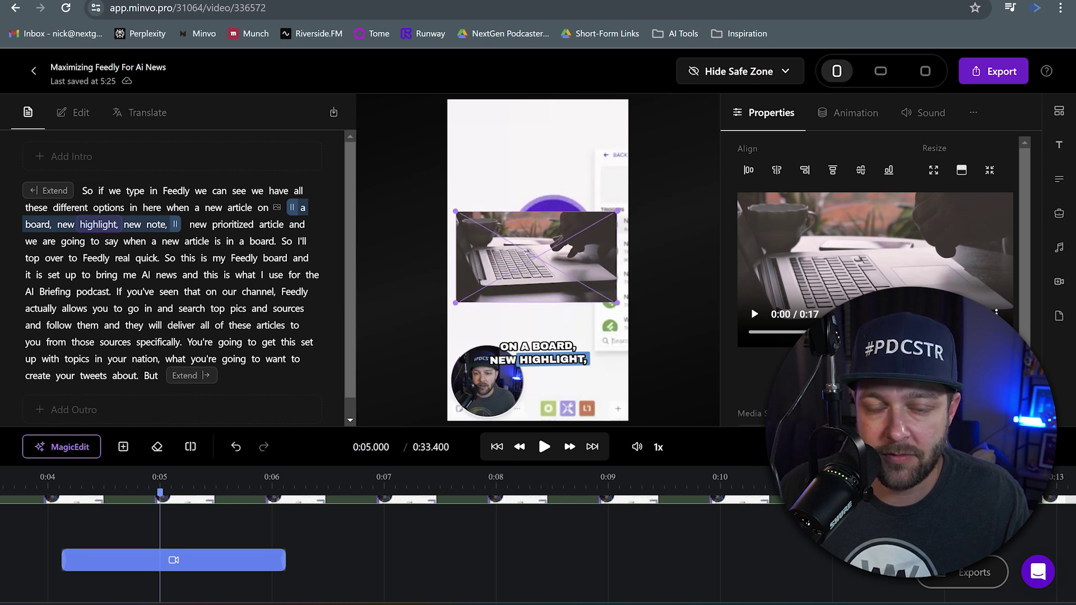
pyautogui.click(932, 172)
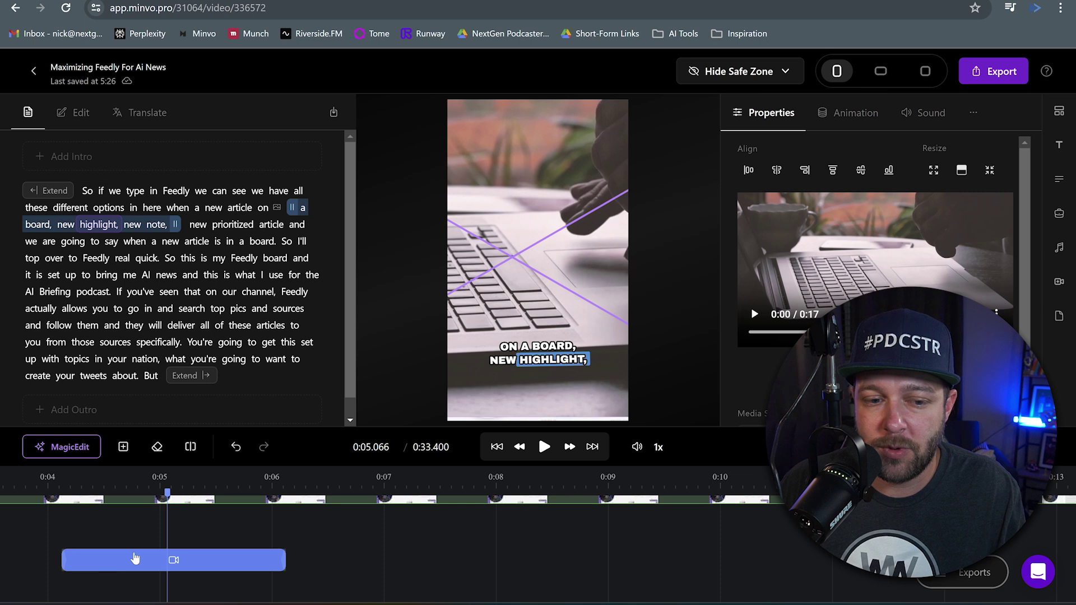
# Step: Shift the laptop clip about 1.3 s later on the timeline and trim its start to 0:06
pyautogui.moveTo(131, 559); pyautogui.dragTo(277, 559)
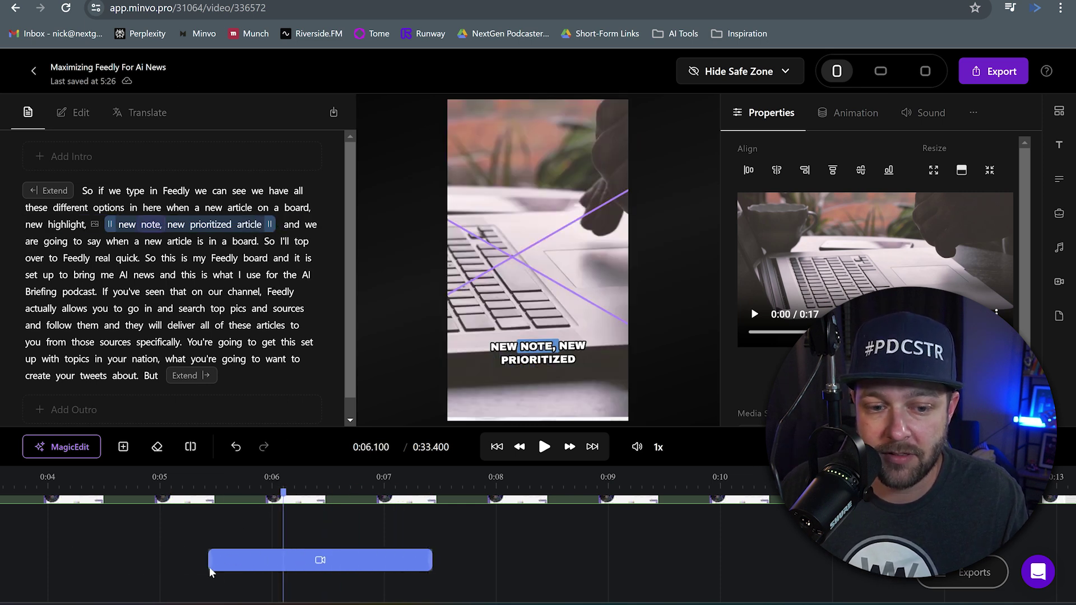
pyautogui.moveTo(209, 567); pyautogui.dragTo(273, 558)
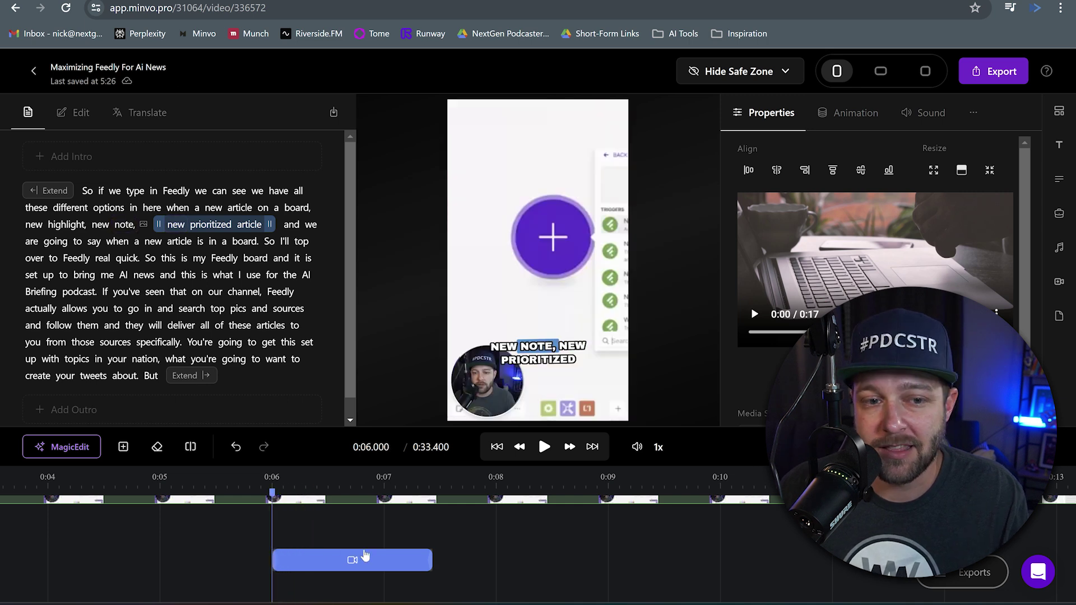
pyautogui.moveTo(149, 230)
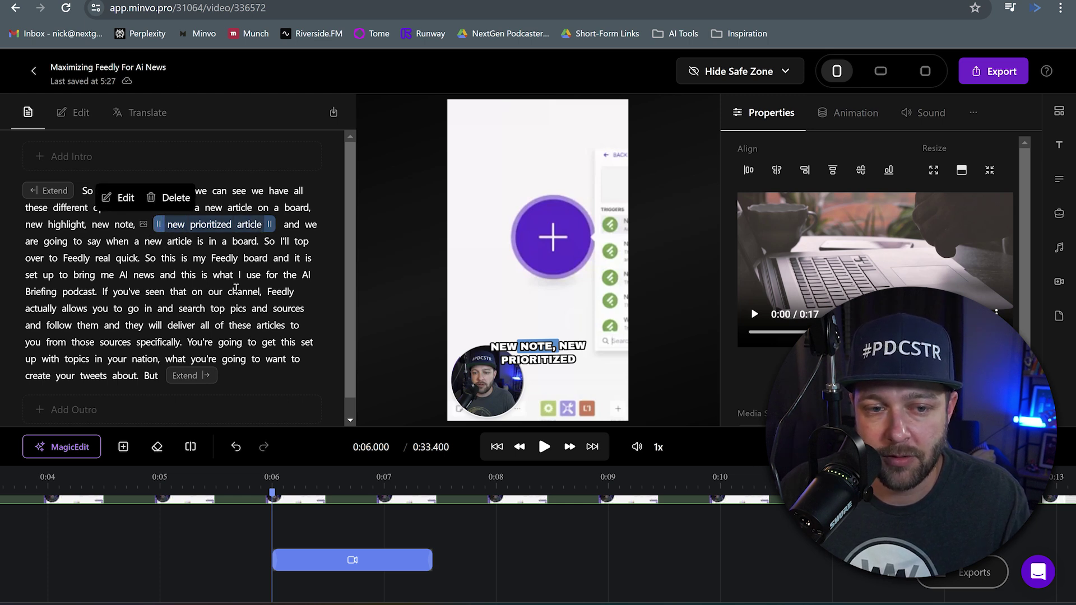
# Step: Start a media overlay on the transcript passage from "If you've seen that" through "search top"
pyautogui.click(118, 241)
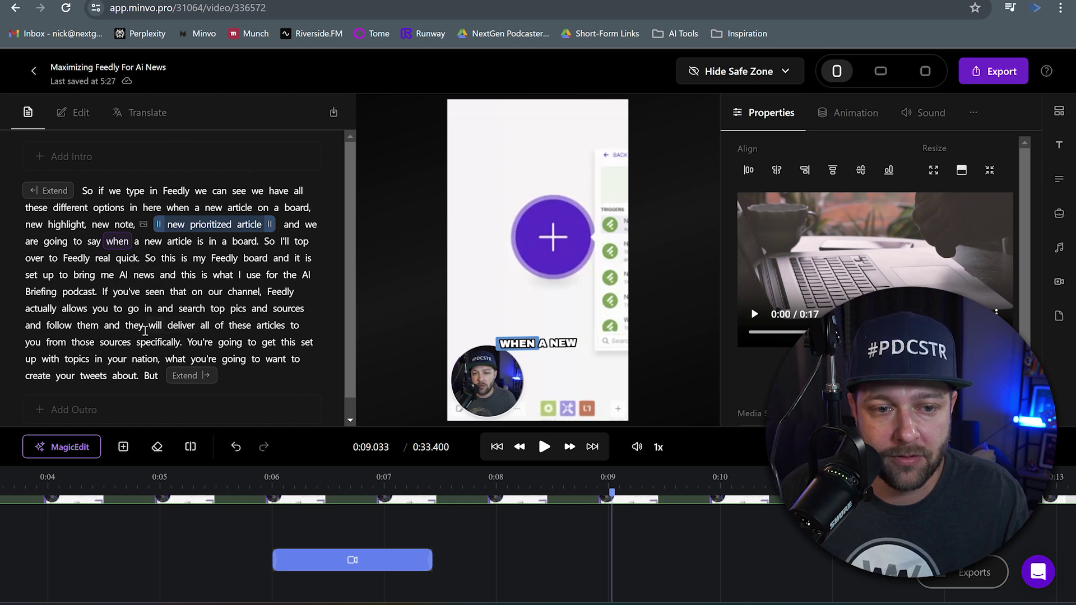
pyautogui.moveTo(104, 292); pyautogui.dragTo(227, 310)
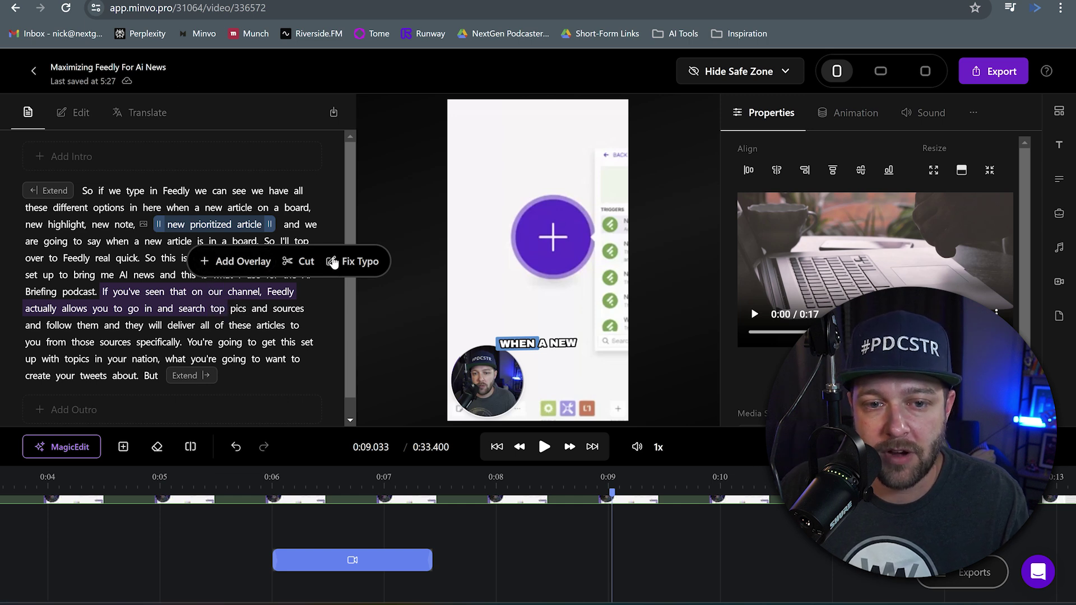
pyautogui.click(221, 263)
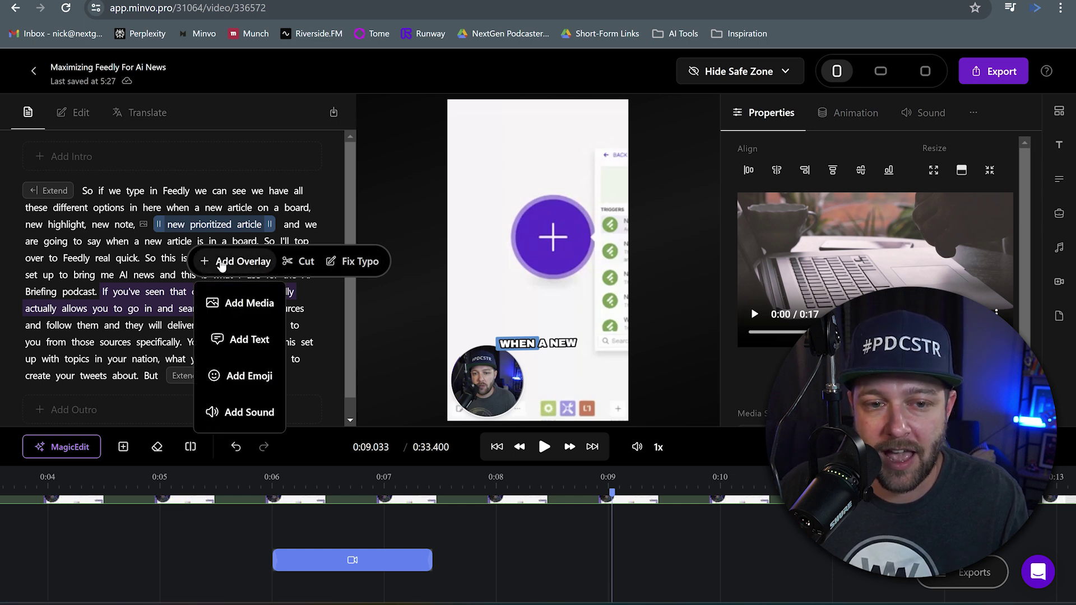
pyautogui.click(230, 311)
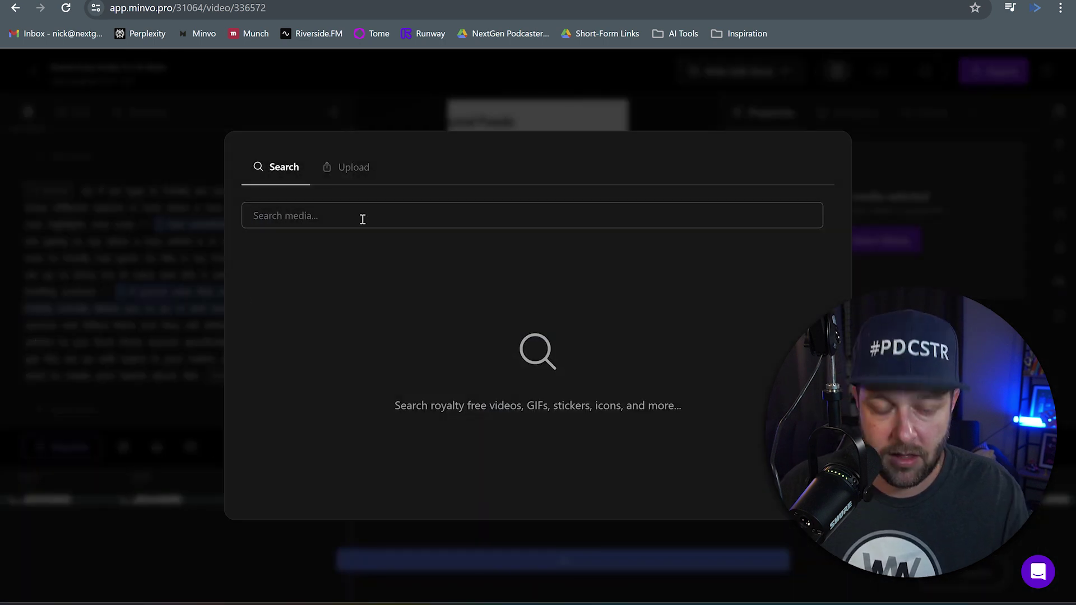
# Step: Search the media library for "twitter" and insert the image of the Twitter app icon on a red background
pyautogui.click(363, 220)
pyautogui.write('twitter')
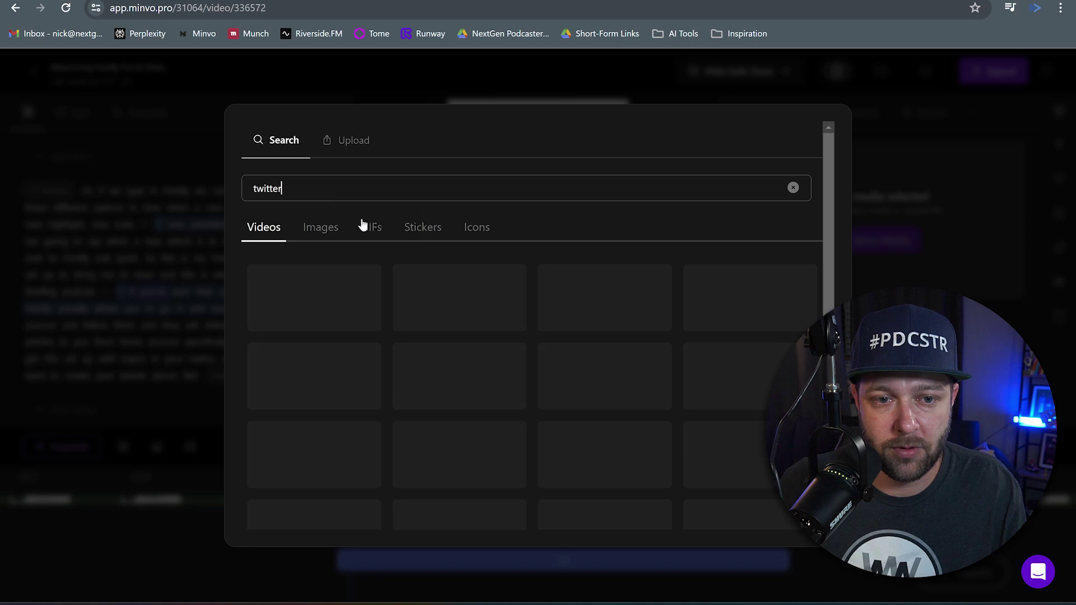
pyautogui.click(333, 241)
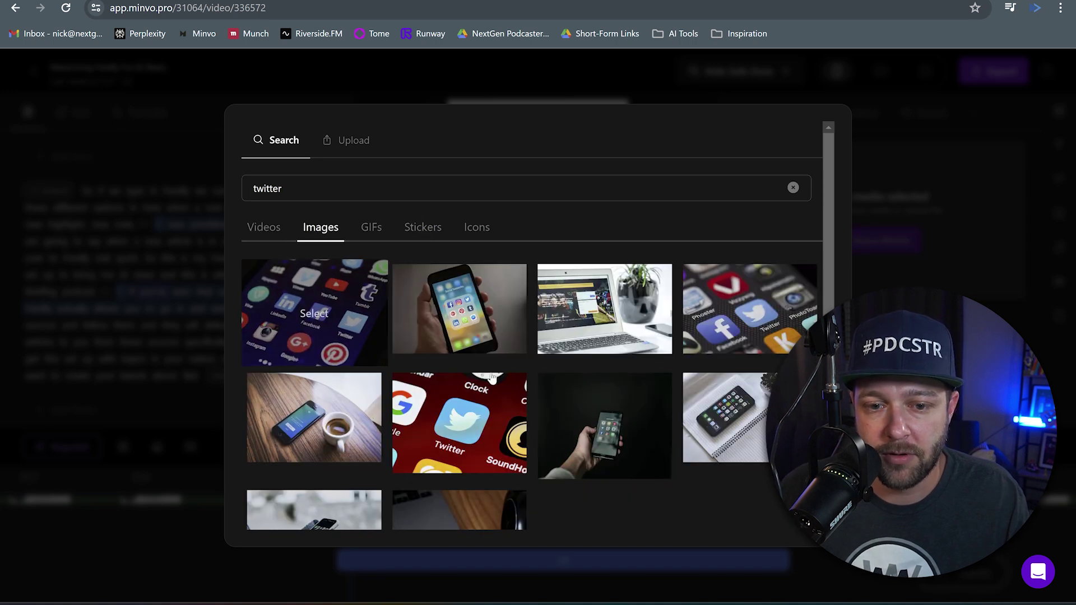
pyautogui.click(465, 424)
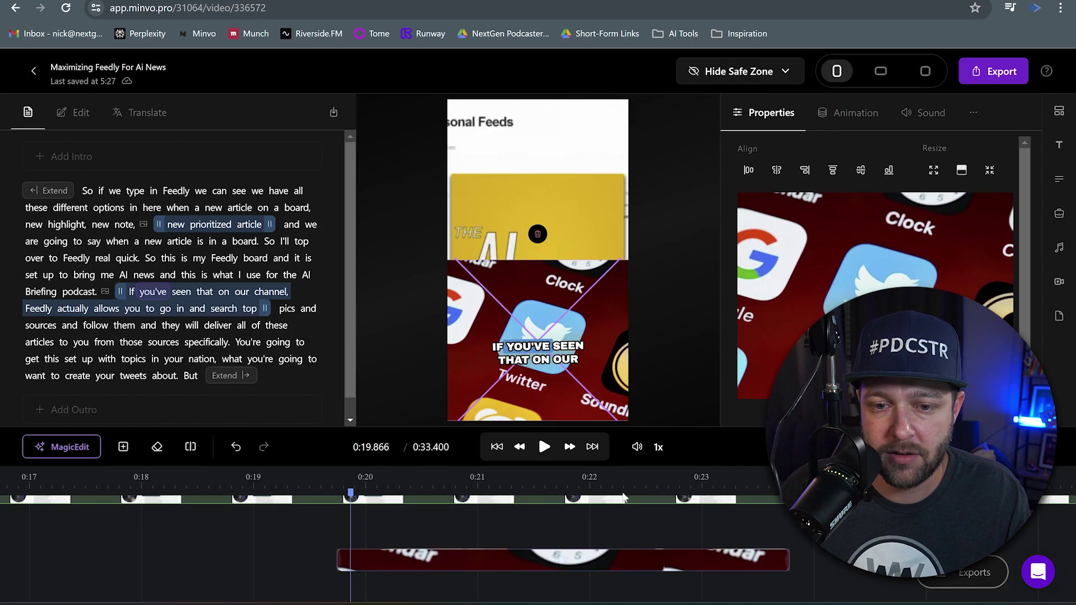
# Step: Move the Twitter image up, center it horizontally and vertically in the frame, and resize it to Full Height
pyautogui.moveTo(554, 307); pyautogui.dragTo(540, 197)
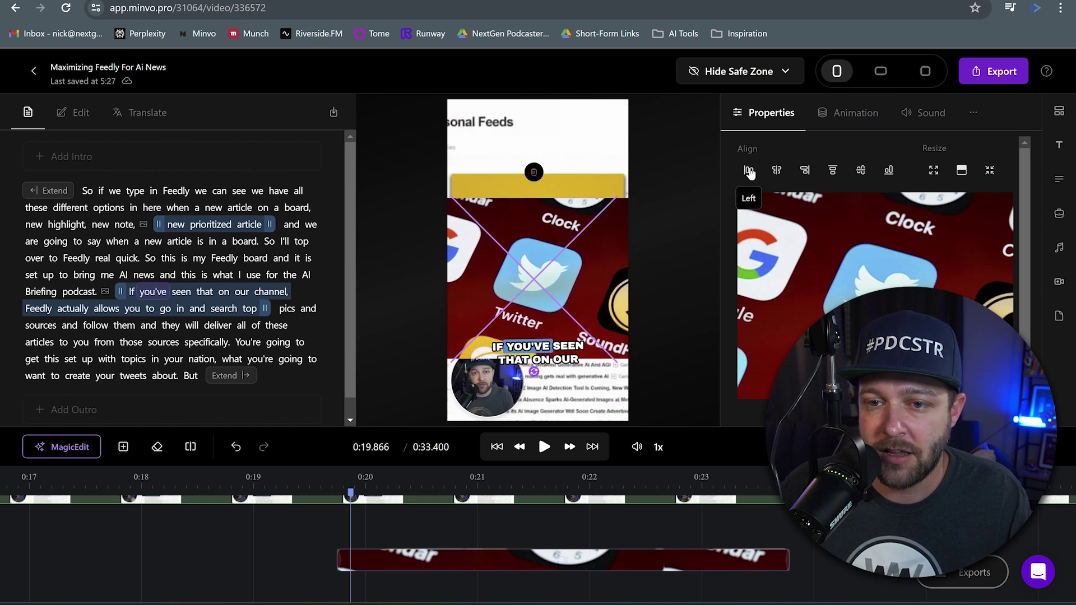
pyautogui.click(777, 171)
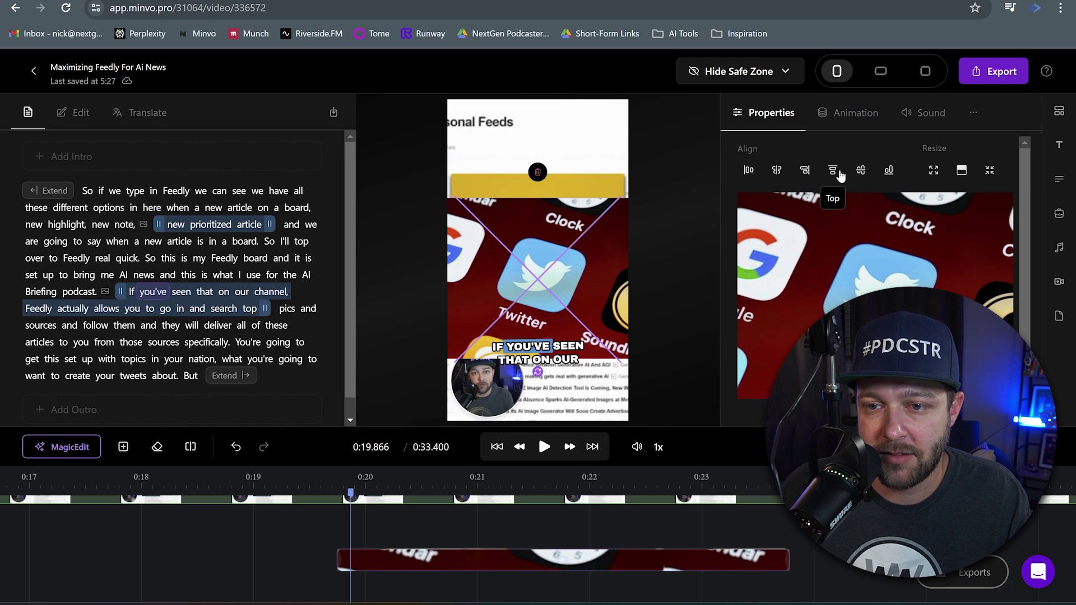
pyautogui.click(862, 174)
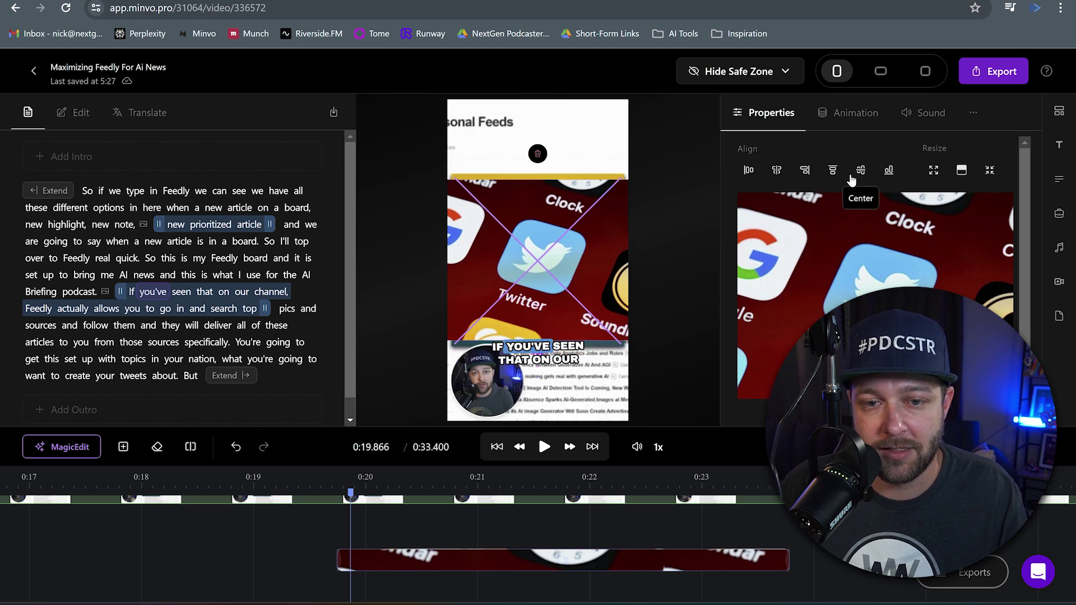
pyautogui.click(934, 174)
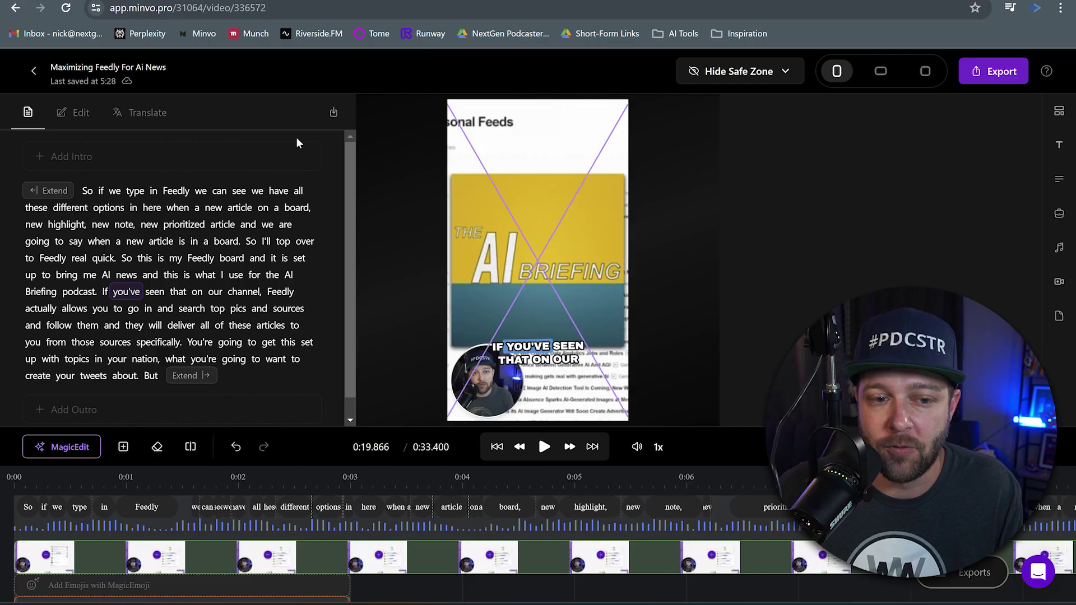
# Step: Run MagicMedia to add b-roll automatically, using Image media with the Cover placement
pyautogui.click(64, 448)
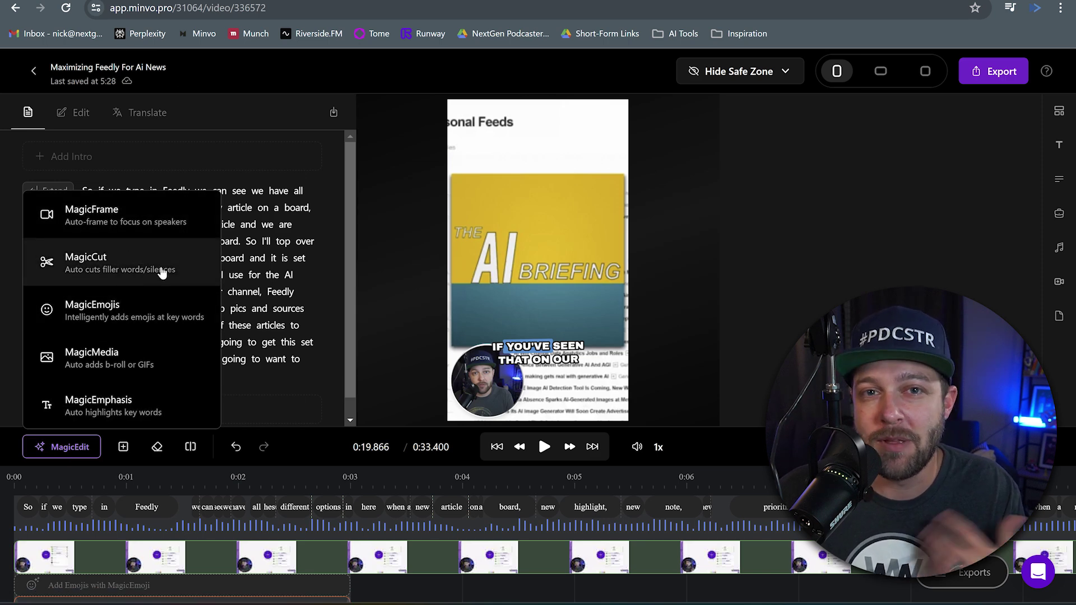
pyautogui.click(104, 363)
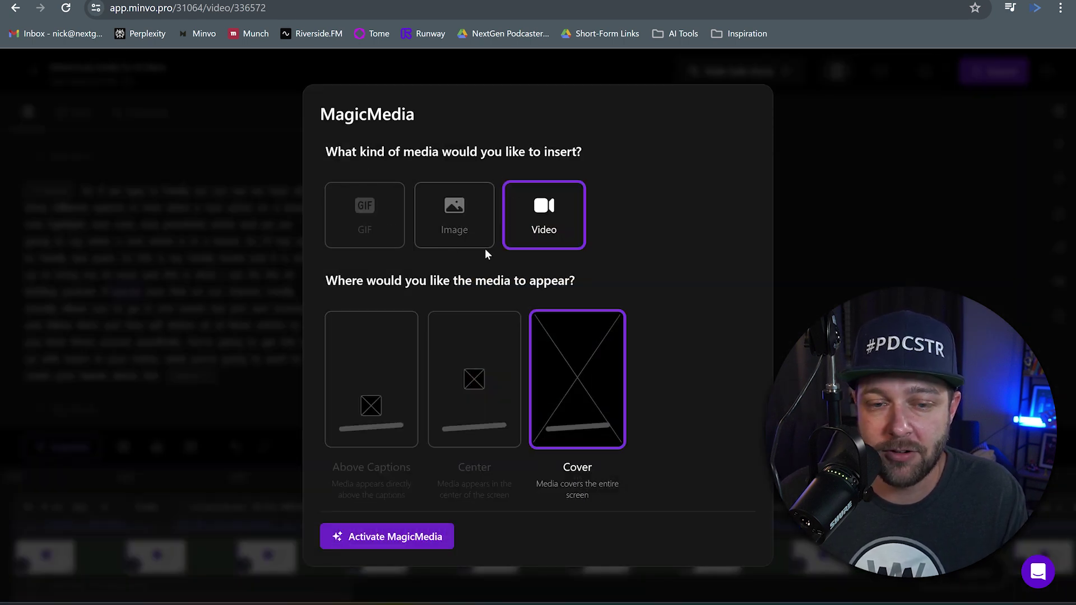
pyautogui.click(455, 222)
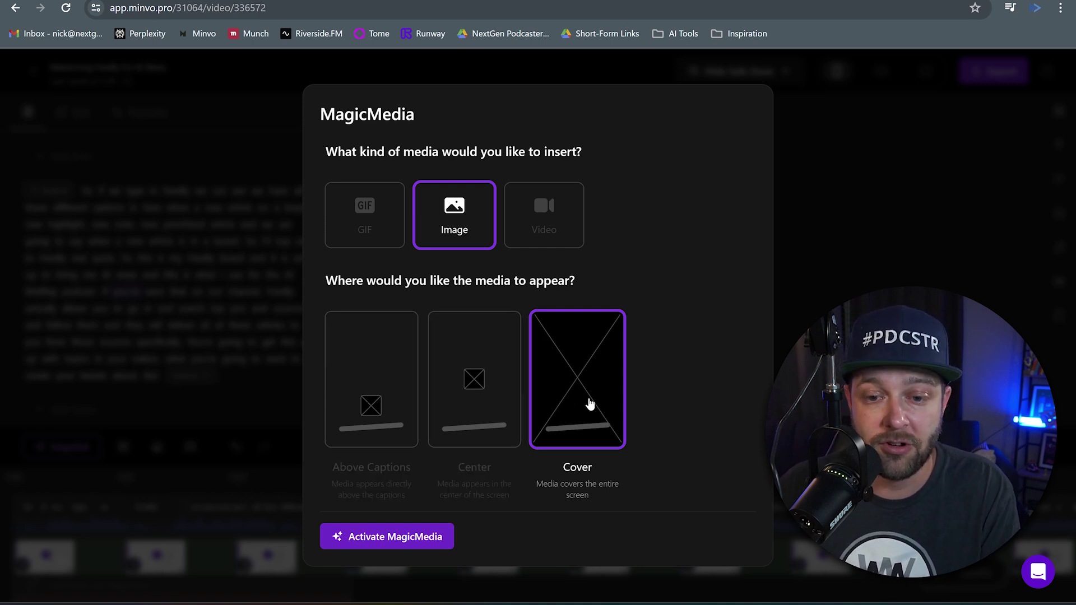
pyautogui.click(364, 537)
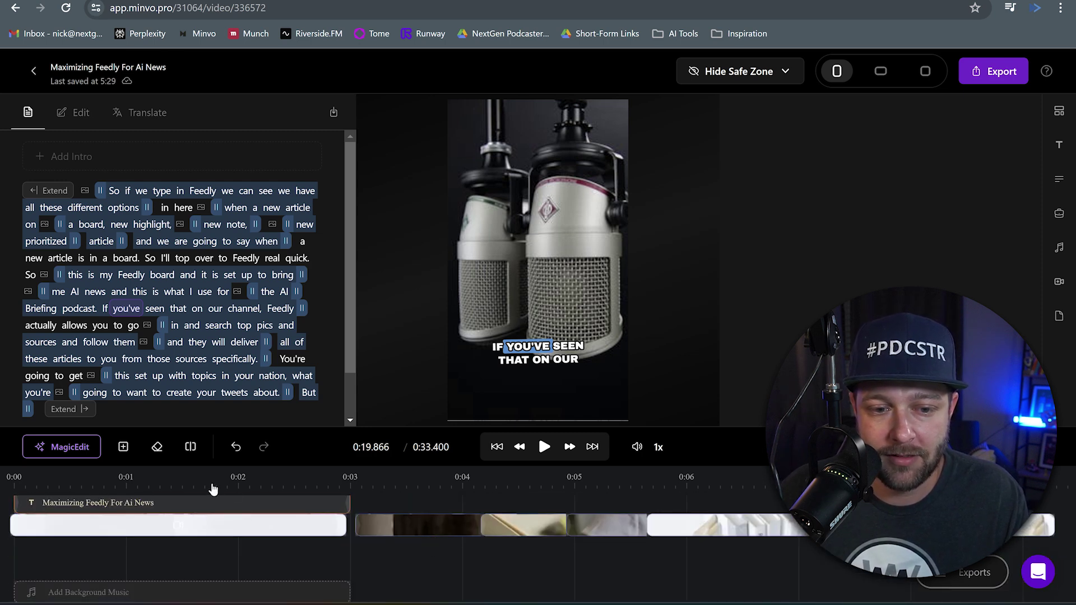
# Step: Preview the automatically added b-roll at several points: about 0:02, 0:03.5 and in the clip starting near 0:05.6
pyautogui.click(253, 485)
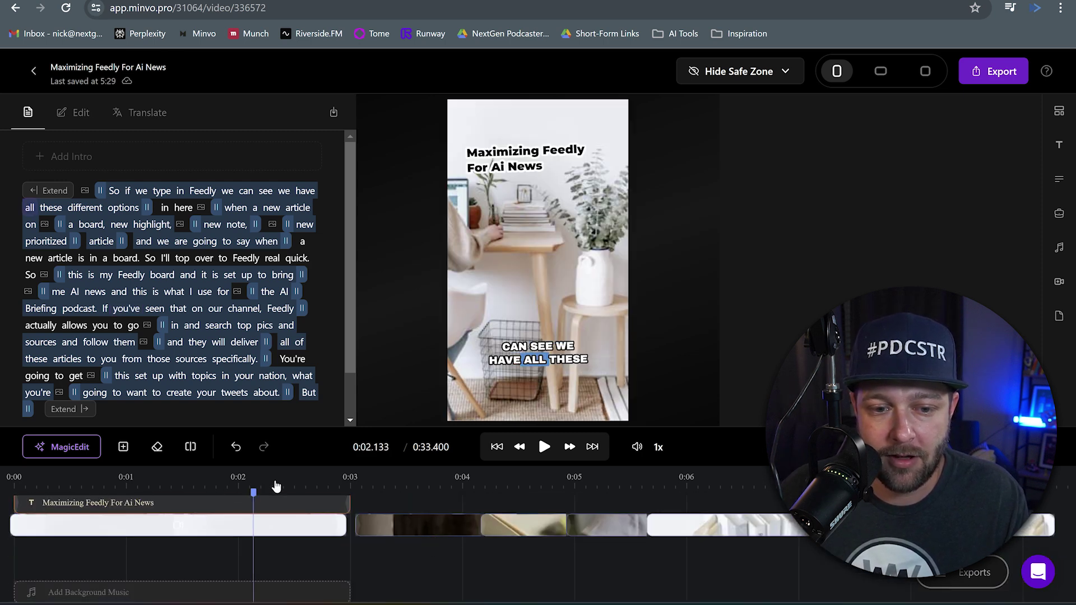
pyautogui.click(410, 489)
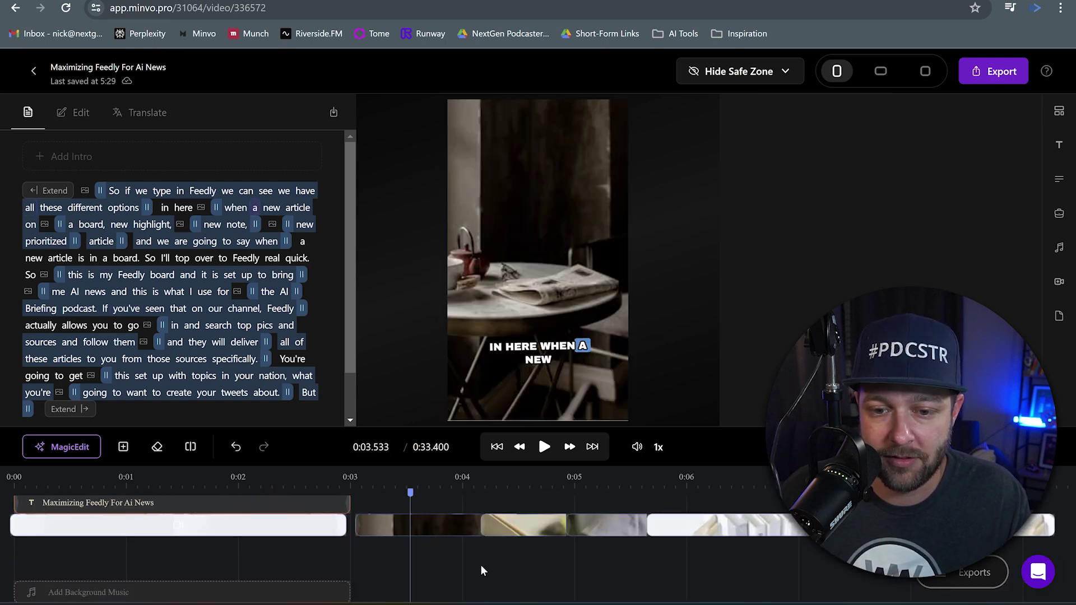
pyautogui.click(709, 488)
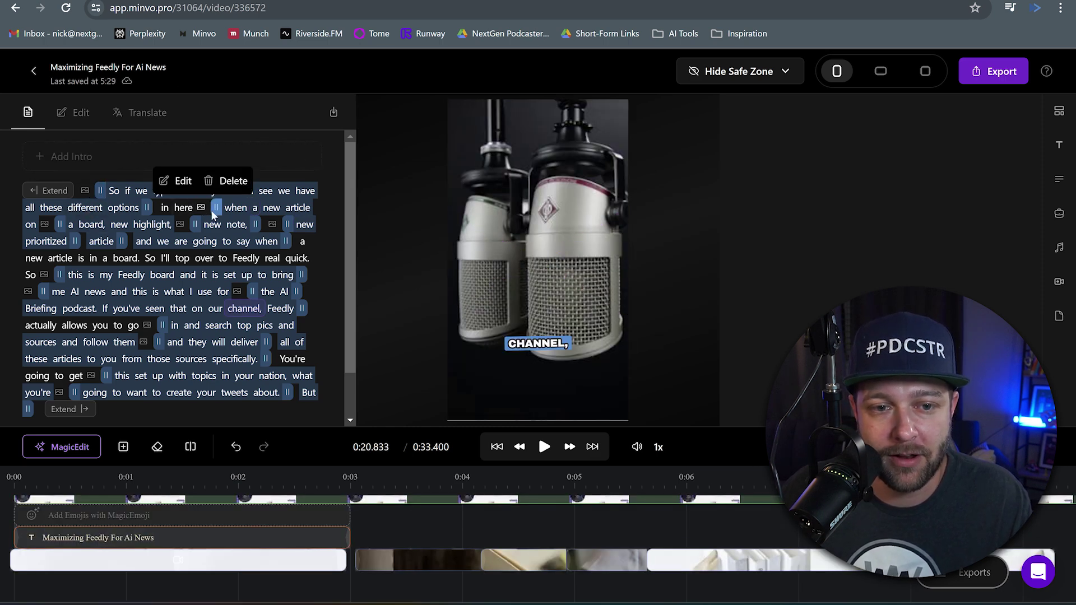
pyautogui.moveTo(271, 226)
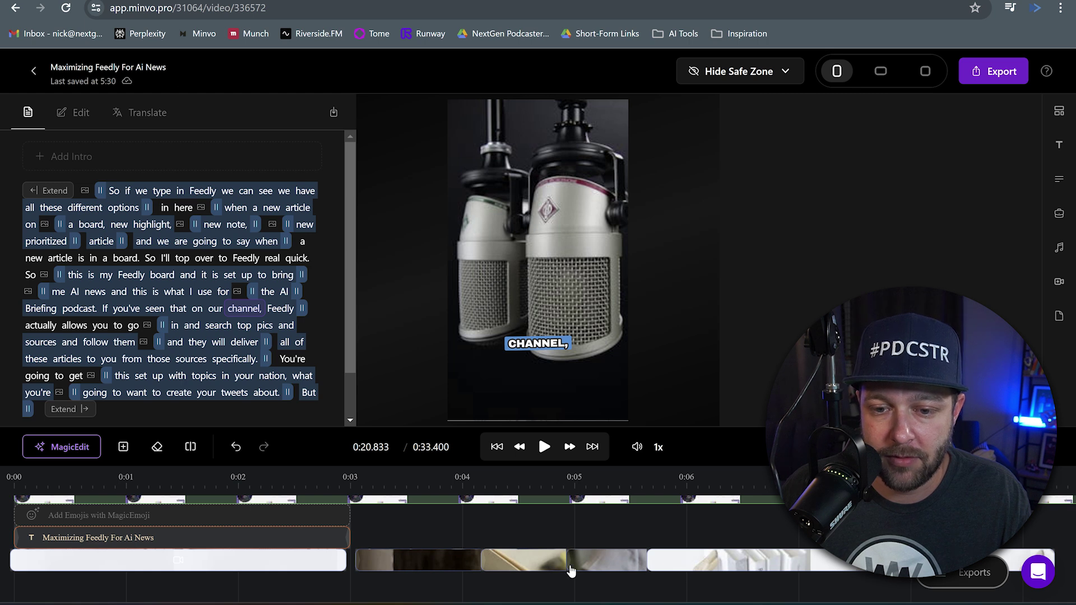
# Step: Delete the b-roll clip covering the first three seconds and check the original footage there
pyautogui.rightClick(236, 560)
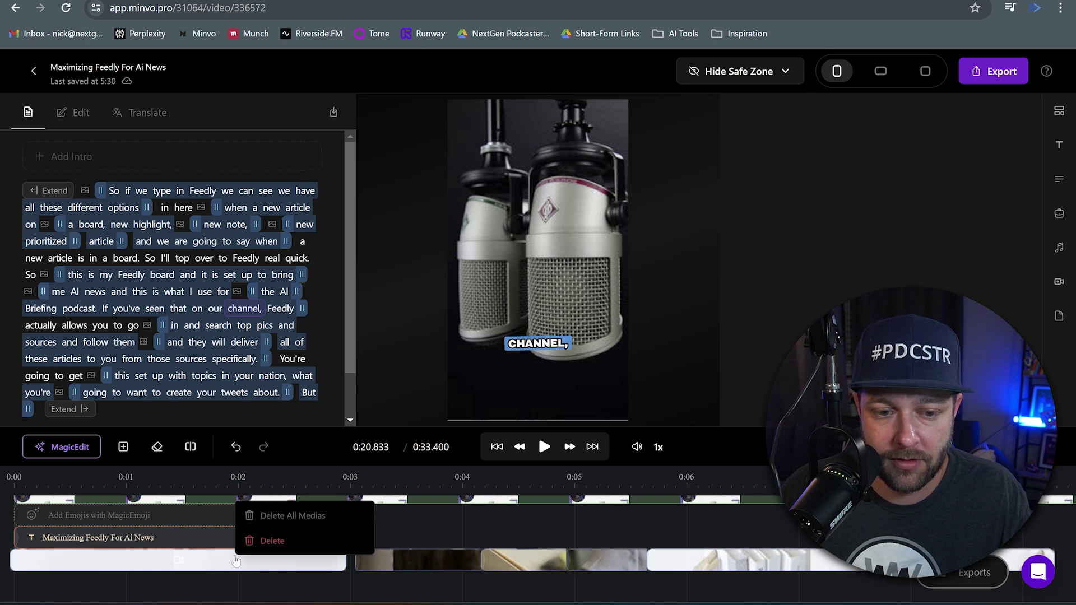
pyautogui.click(272, 544)
pyautogui.click(246, 486)
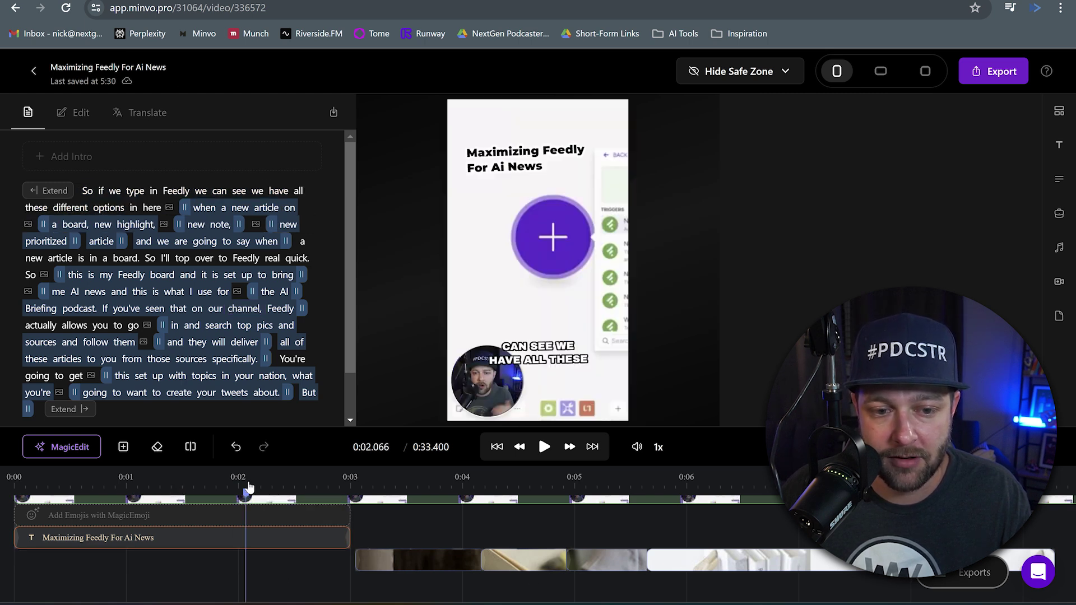
pyautogui.click(180, 486)
pyautogui.click(118, 485)
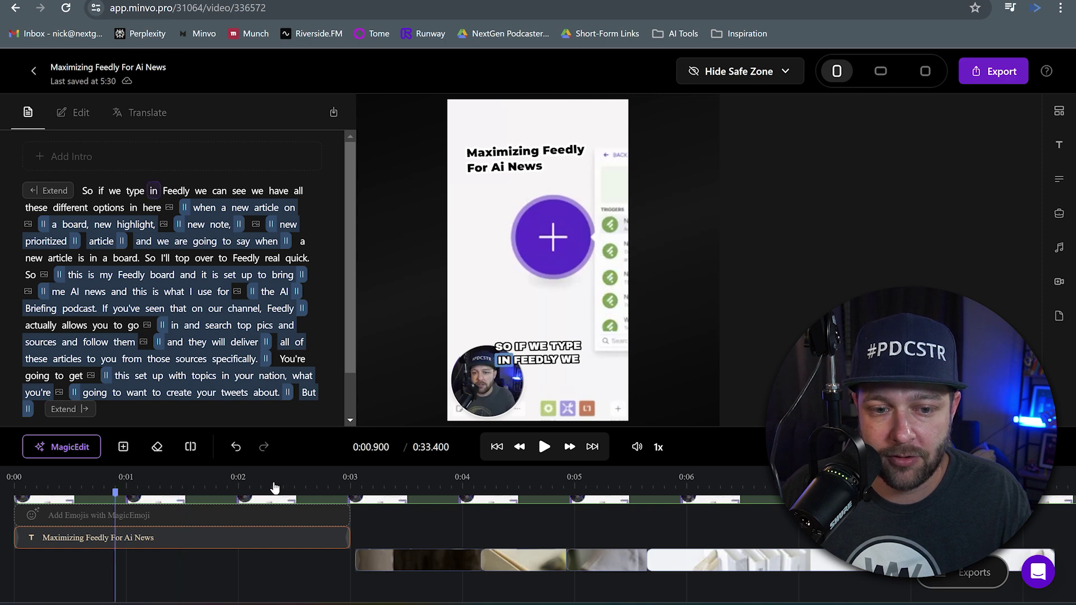
# Step: Remove the b-roll clips on both sides of the book clip and adjust the book clip to run from about 0:04 to 0:05.3
pyautogui.click(339, 486)
pyautogui.click(365, 487)
pyautogui.rightClick(588, 560)
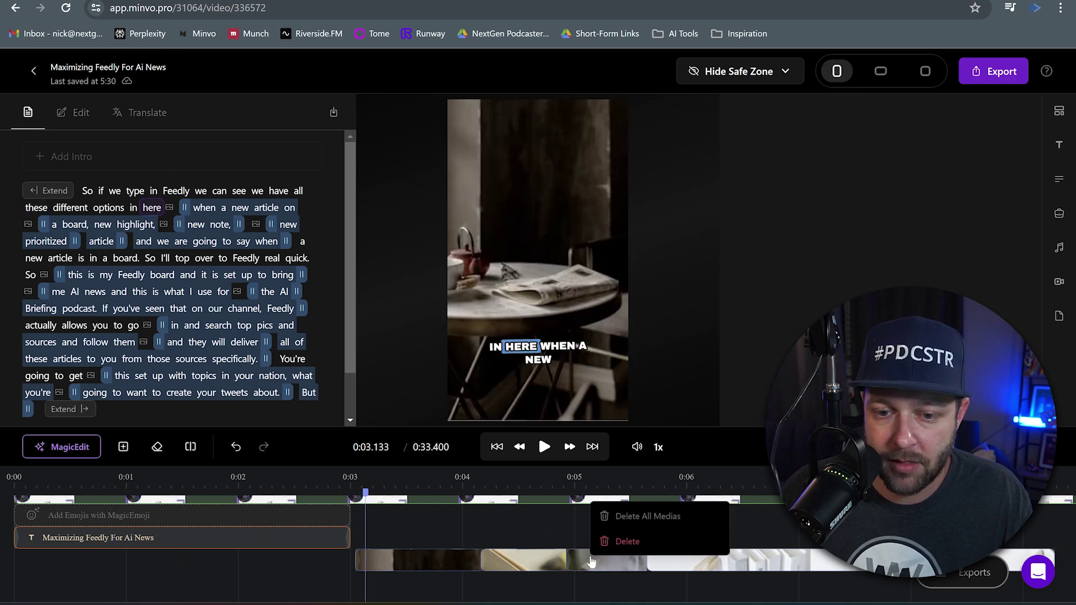
pyautogui.click(589, 560)
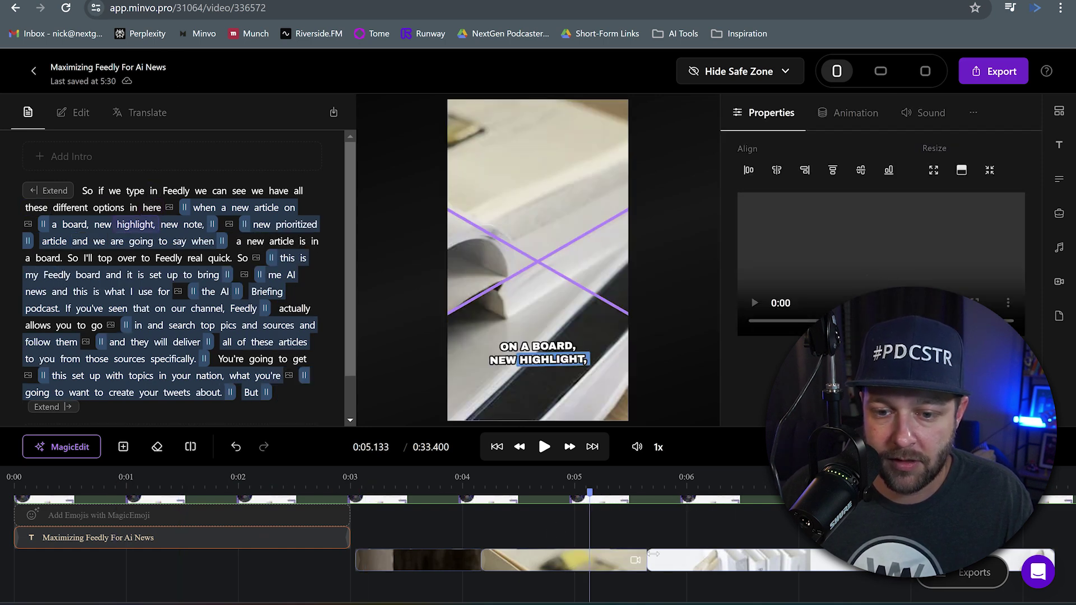
pyautogui.moveTo(652, 555); pyautogui.dragTo(615, 553)
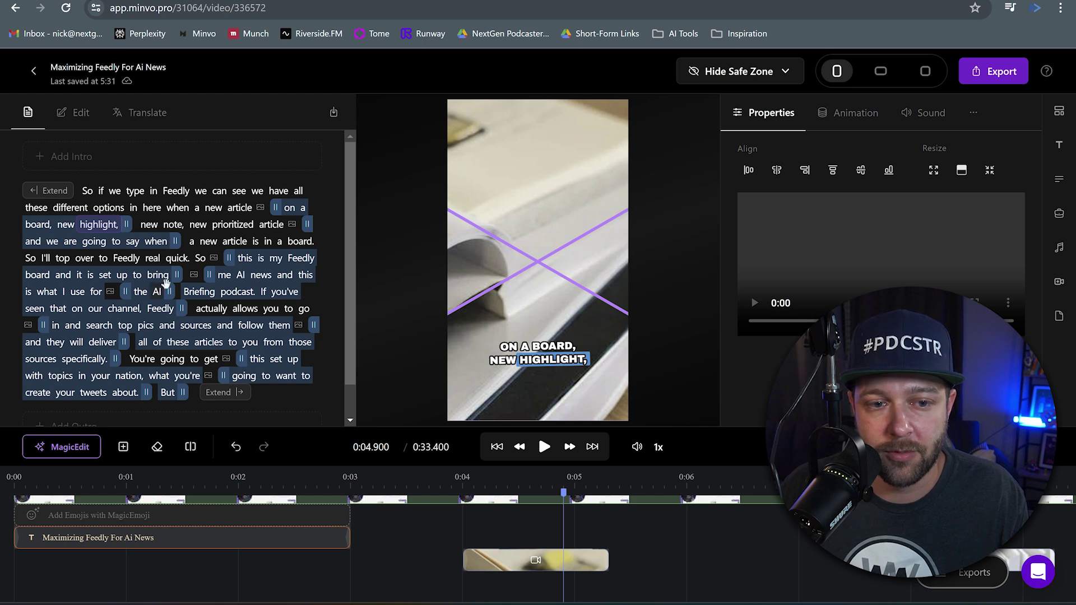
# Step: End the speedometer b-roll after "set" in the transcript and delete the b-roll clip starting at "the AI"
pyautogui.click(177, 275)
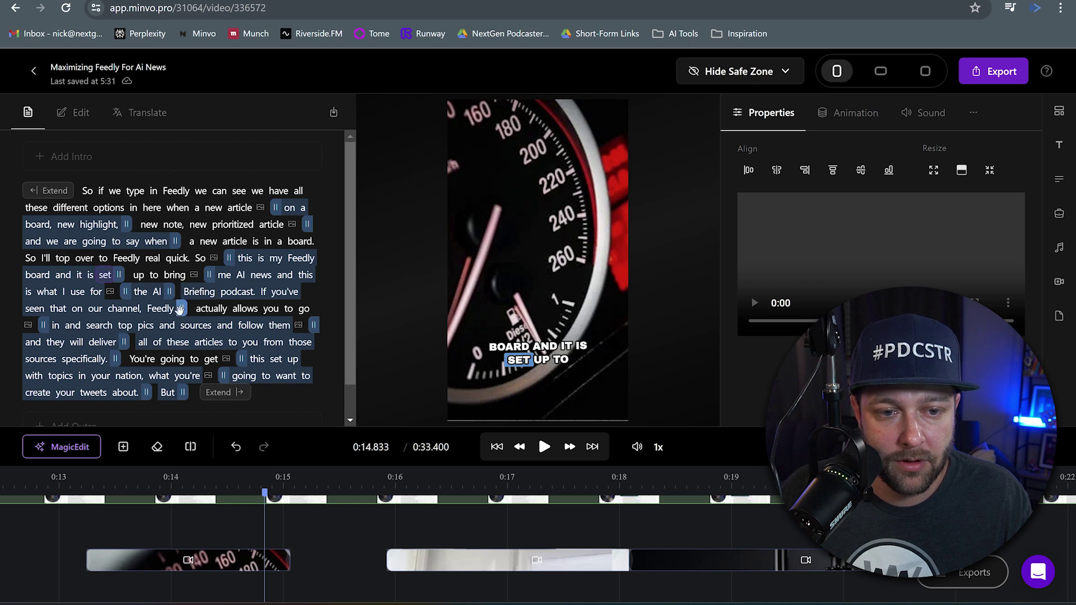
pyautogui.click(77, 291)
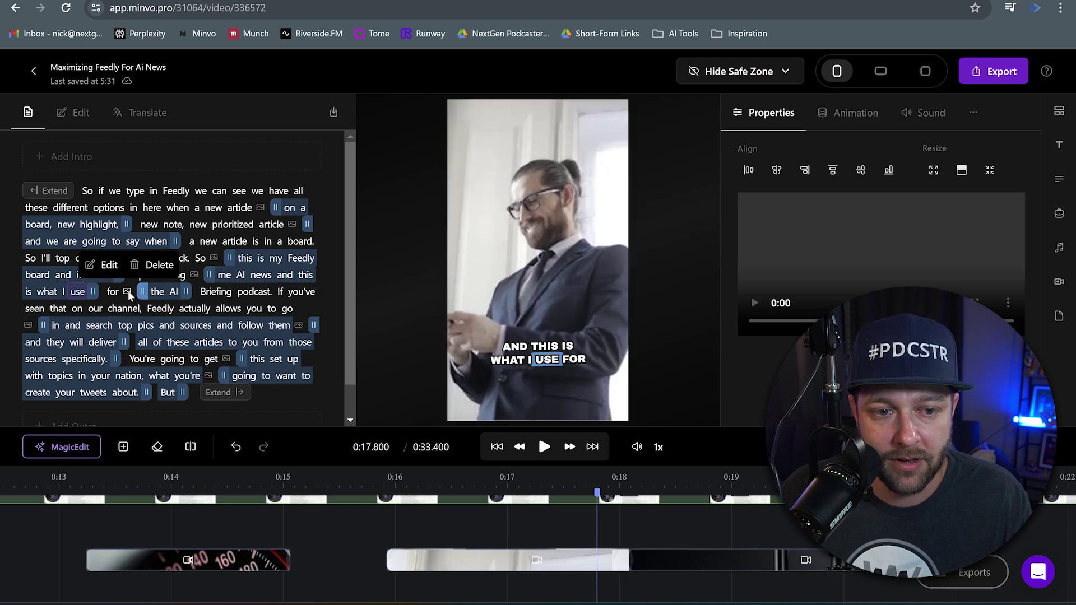
pyautogui.click(154, 266)
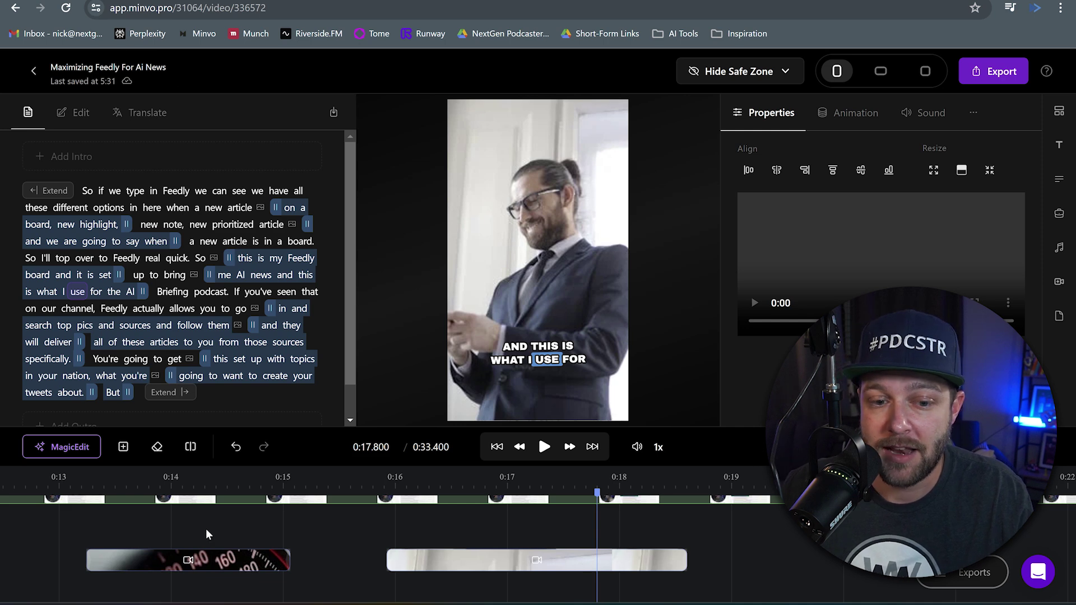
# Step: Replace the speedometer clip near 0:14 with the Twitter app icon image found by searching the media library for "twitter"
pyautogui.click(209, 485)
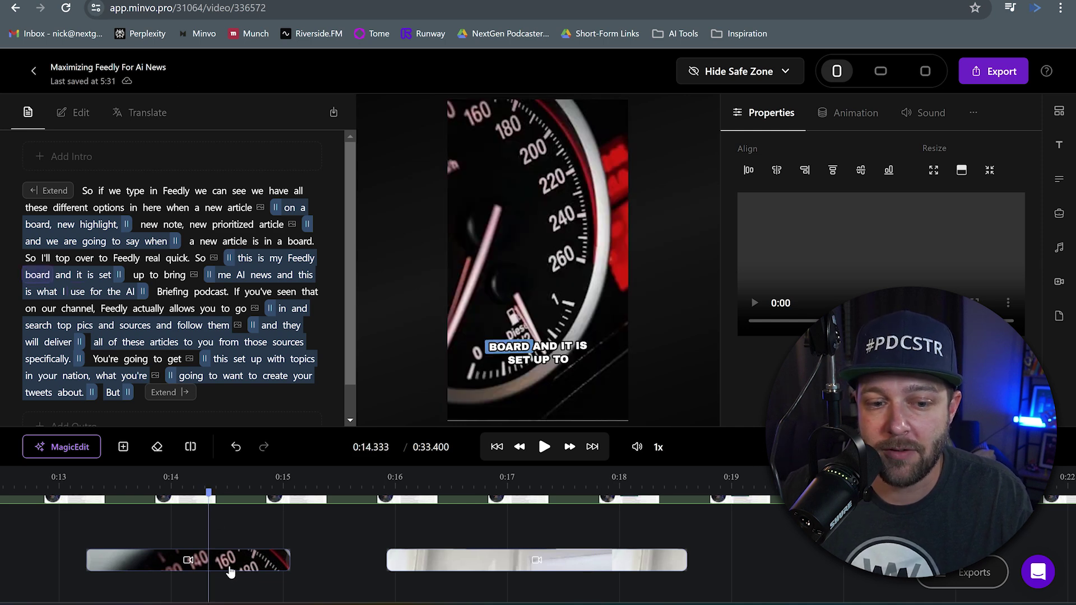
pyautogui.click(257, 536)
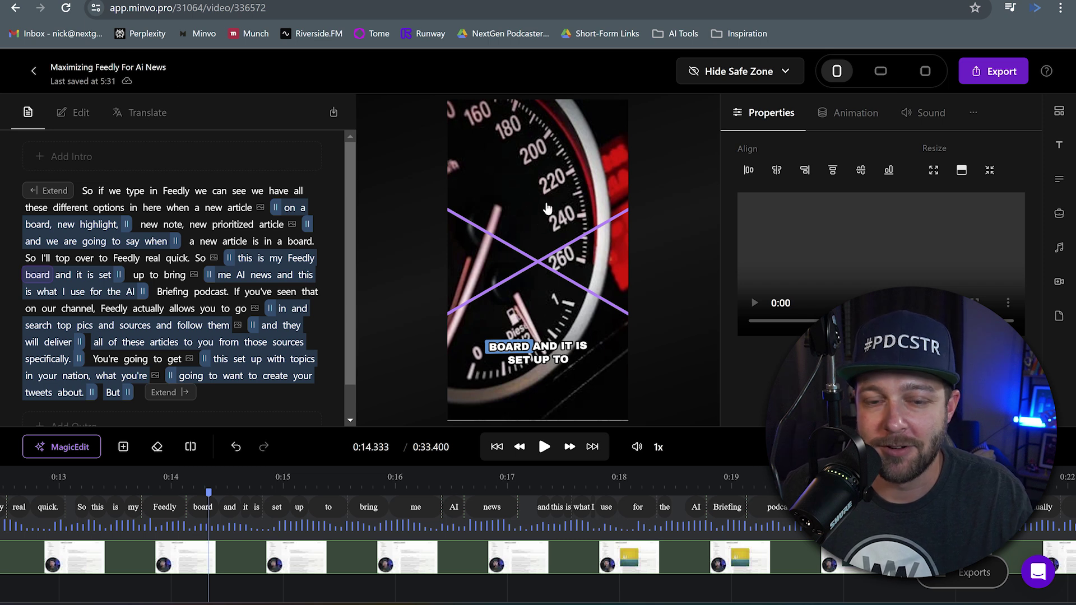
pyautogui.click(256, 561)
pyautogui.click(255, 560)
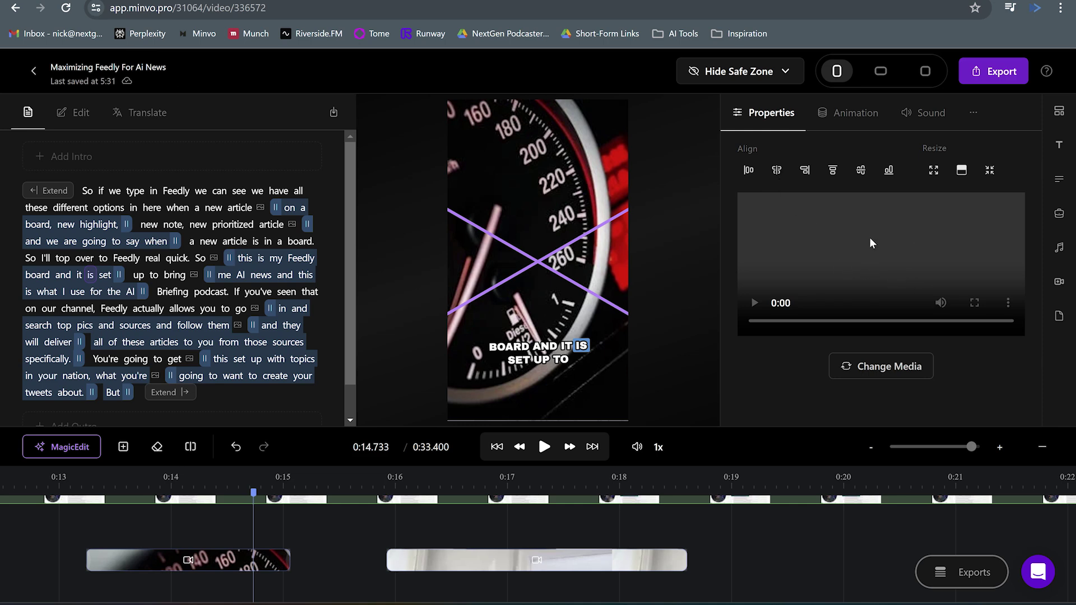
pyautogui.click(877, 367)
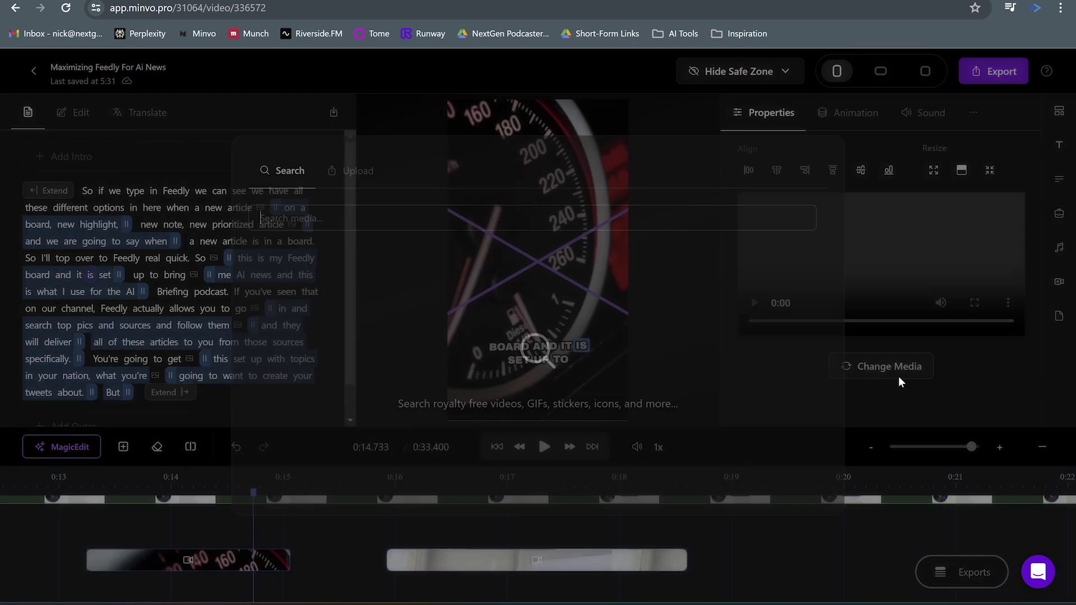
pyautogui.click(346, 219)
pyautogui.write('twitter')
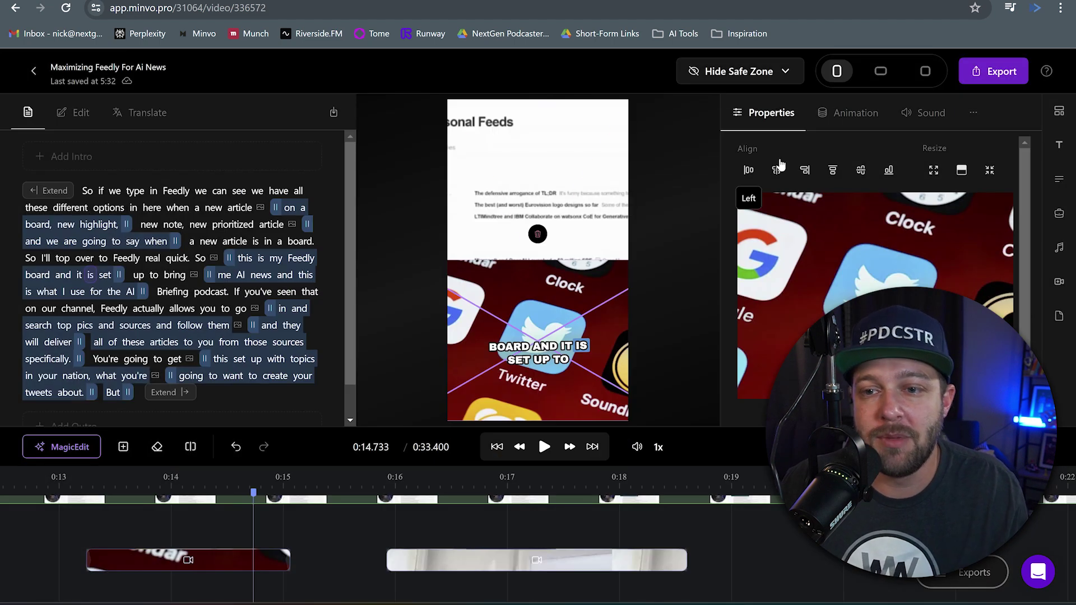
# Step: Enlarge the Twitter image to fill the frame and center it horizontally
pyautogui.click(939, 178)
pyautogui.click(771, 182)
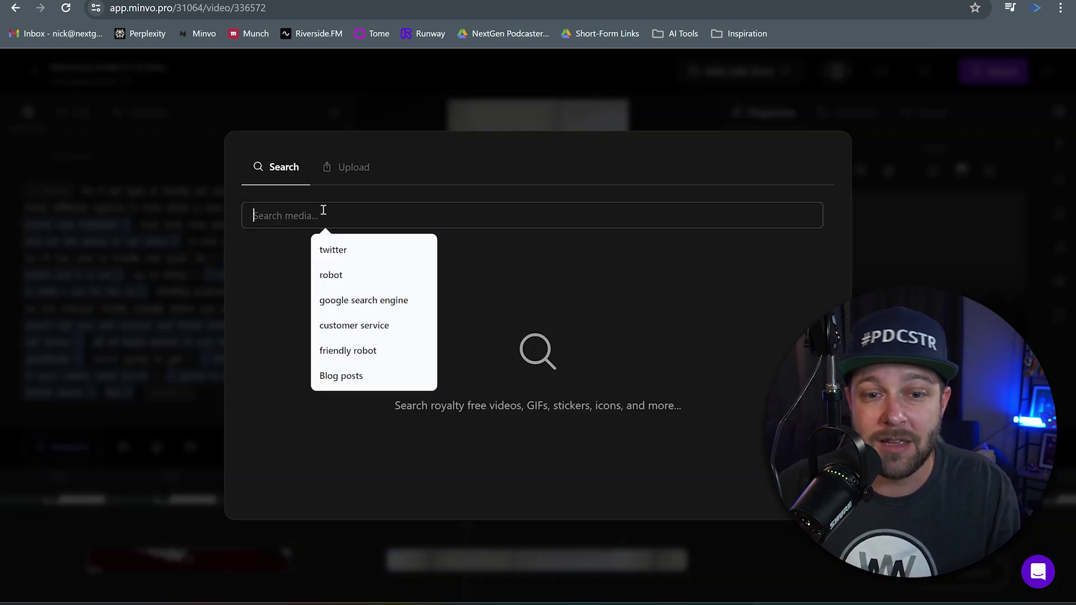
# Step: Open the file upload option for replacing the media of the clip showing the man in a suit
pyautogui.click(247, 287)
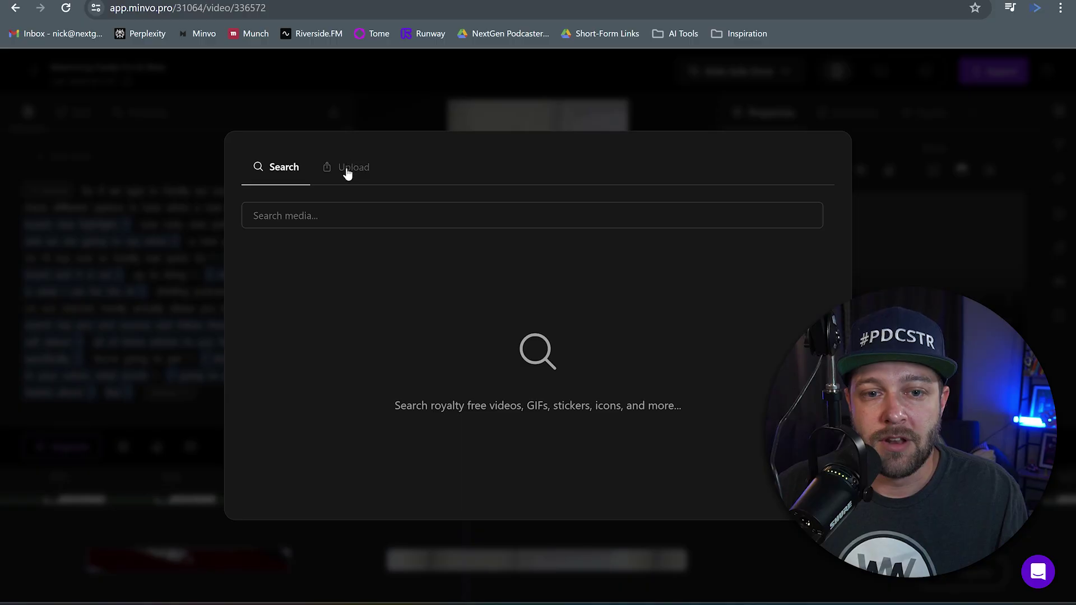
pyautogui.click(348, 169)
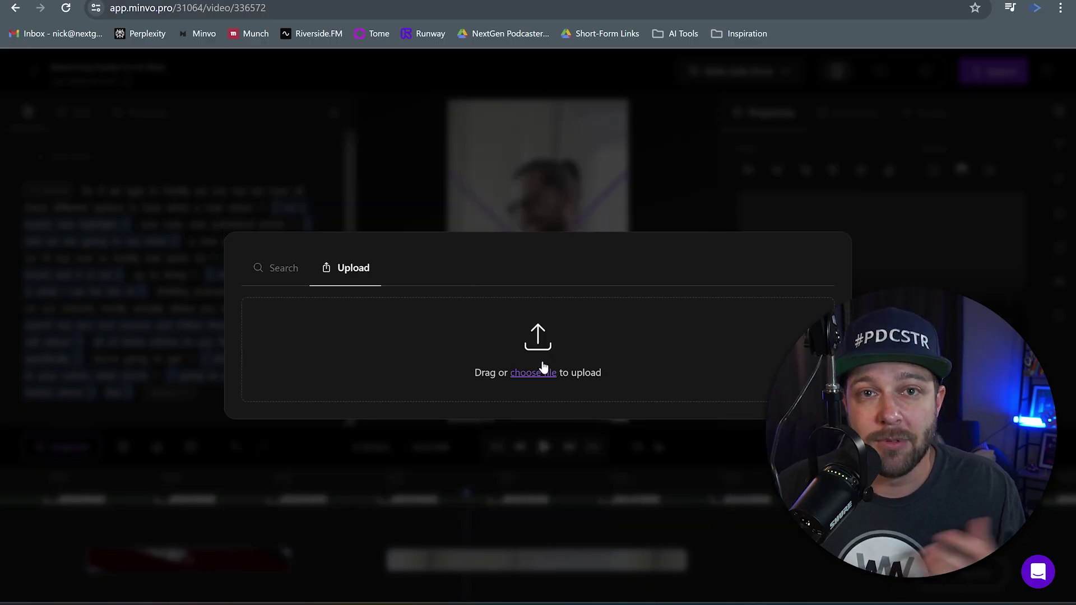